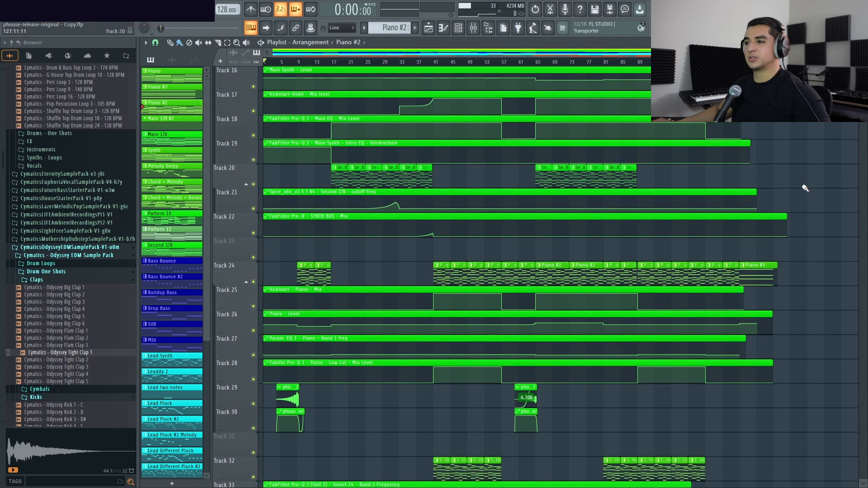
Bring up the mixer and examine the effect chains of the lead inserts from Insert 32 to Insert 40
scroll(806, 188, down, 5)
key(F9)
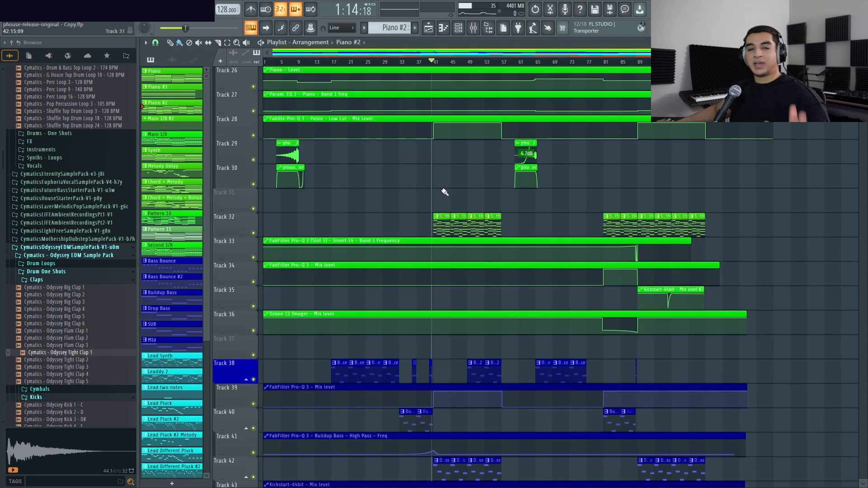
key(F9)
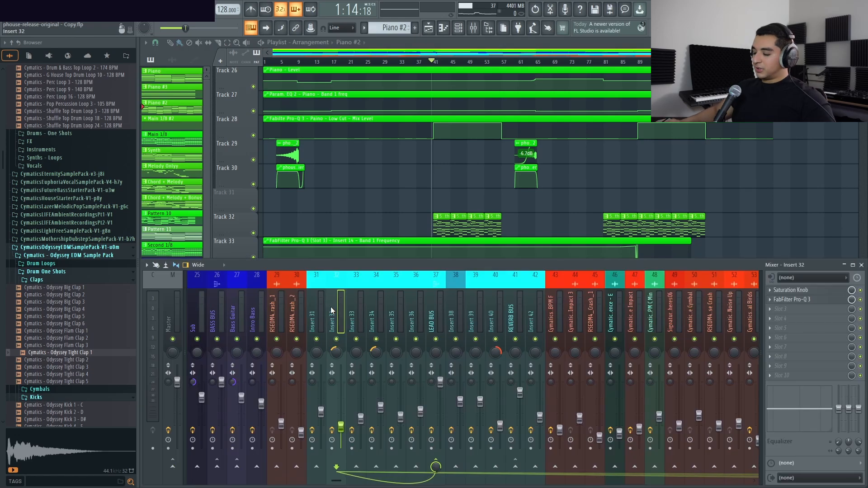
key(Right)
key(Right)
key(Right)
key(Right)
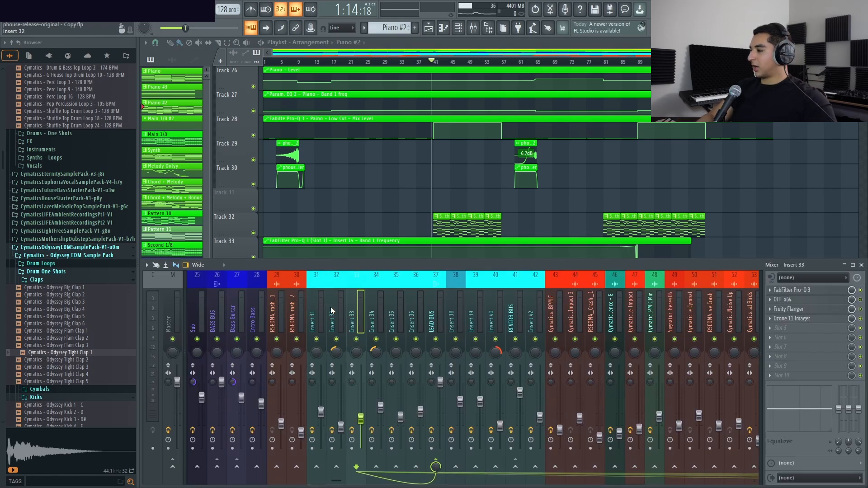
key(Right)
key(Right)
key(Right)
key(Right)
key(Right)
key(Right)
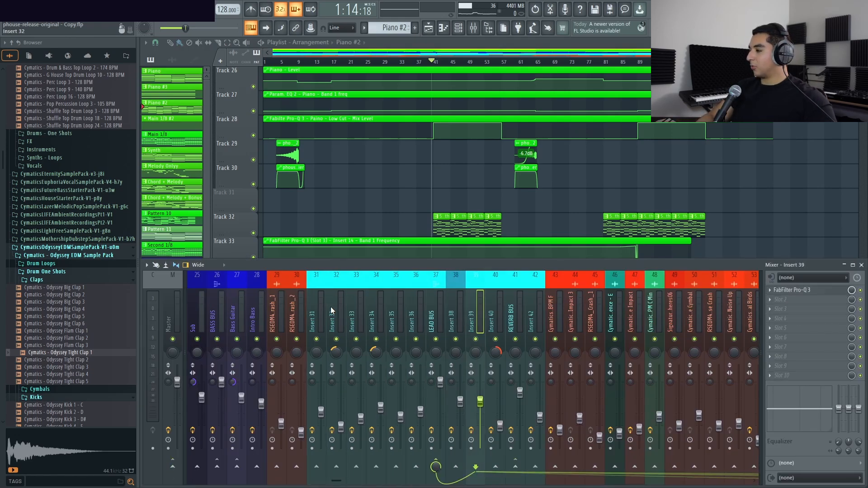
key(Left)
key(Left)
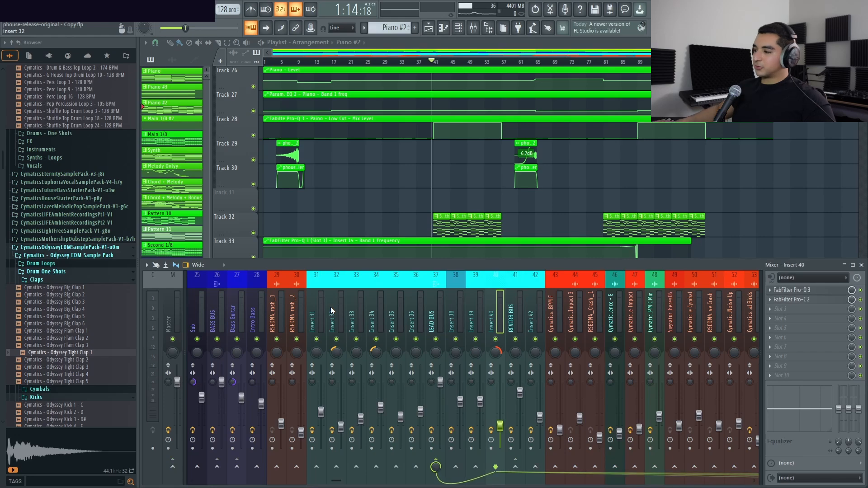
click(816, 291)
click(816, 291)
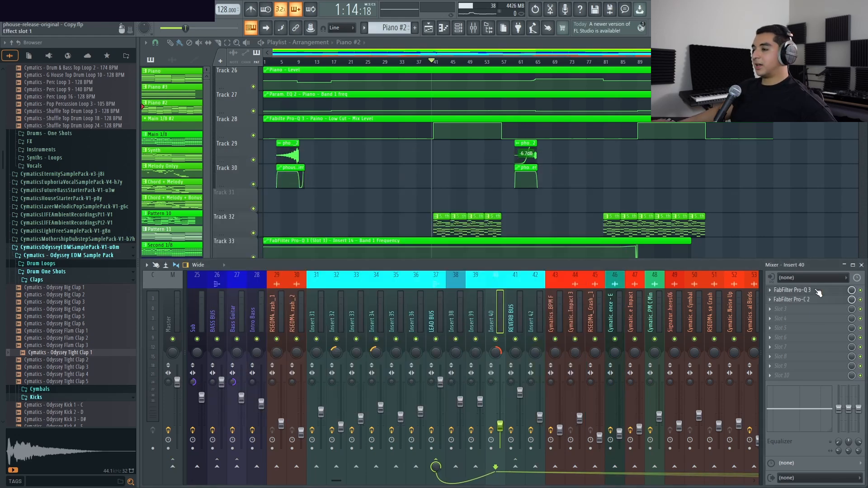
click(817, 291)
click(621, 155)
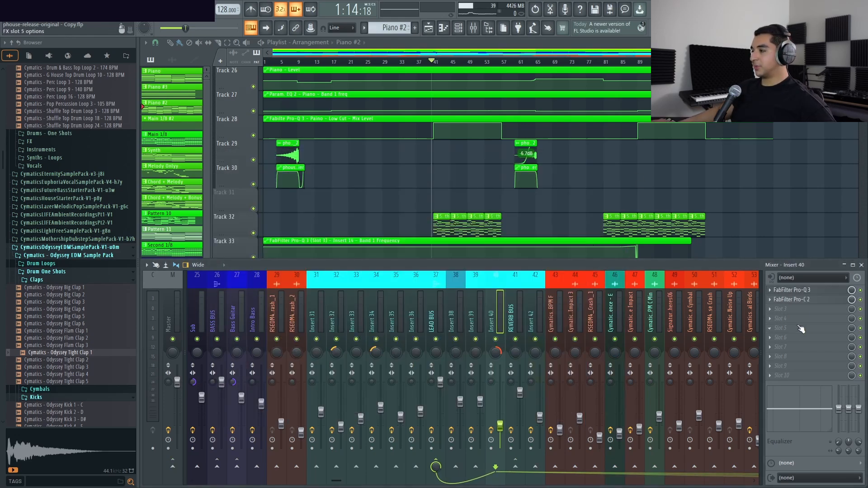
click(787, 319)
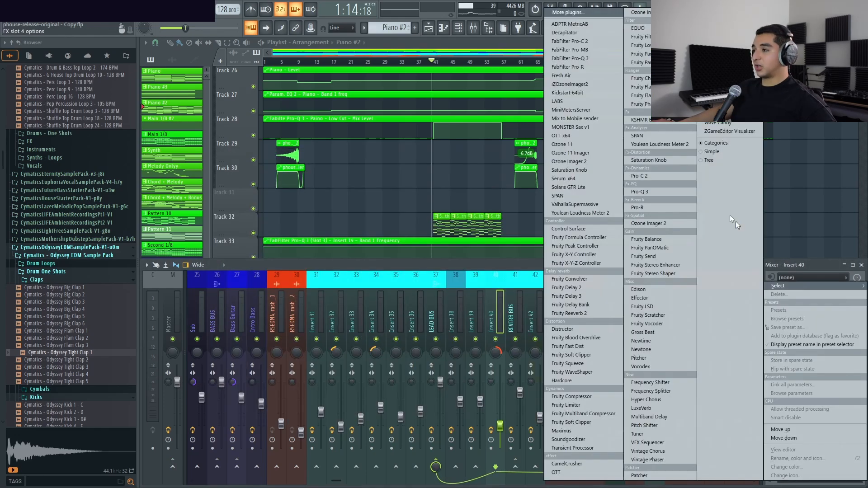
Load FabFilter Pro-Q 3 into effect slot 7 of the LEAD BUS mixer track
click(481, 327)
click(436, 320)
click(808, 347)
click(570, 58)
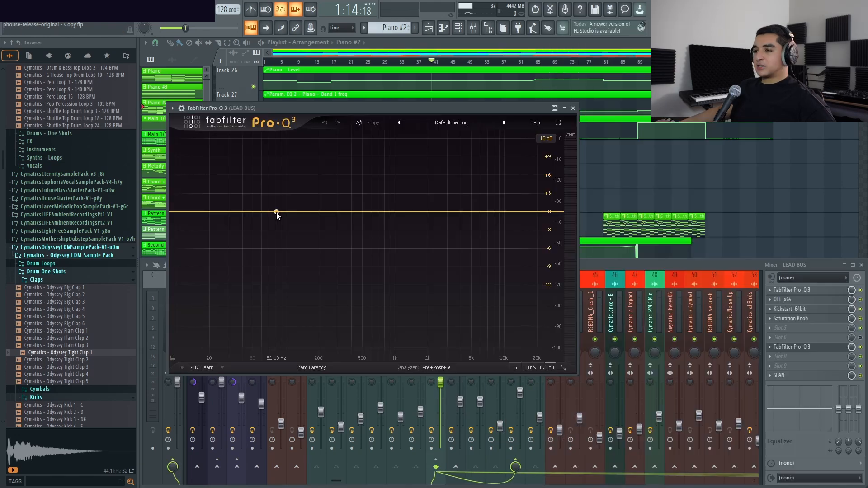
Add a bell band, set its stereo placement to Mid, and move it to about 1243 Hz at +6.59 dB
click(277, 211)
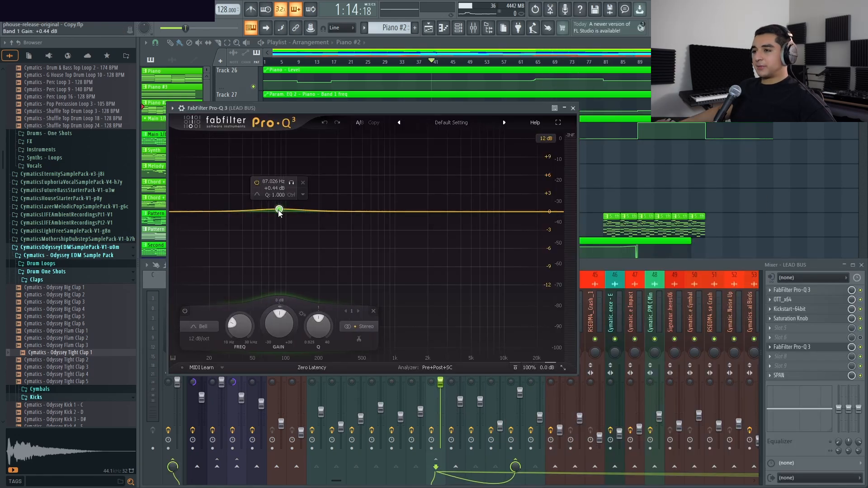
drag(279, 211, 287, 200)
click(311, 187)
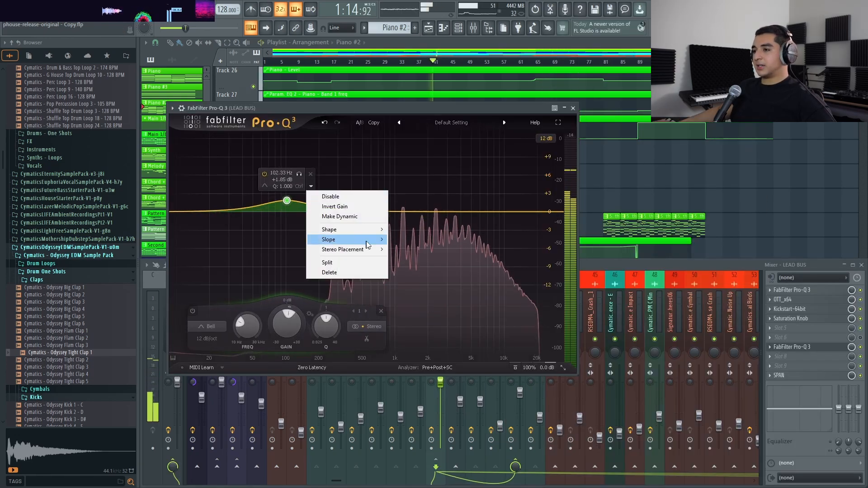
mouse_move(362, 250)
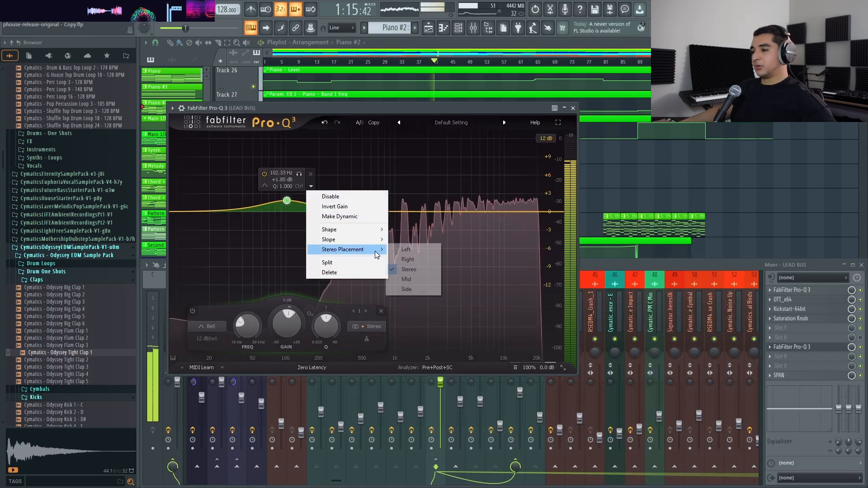
click(423, 281)
drag(288, 201, 407, 171)
Switch the first band's stereo placement to Side and move it to about 12247 Hz at +7.78 dB
right_click(407, 172)
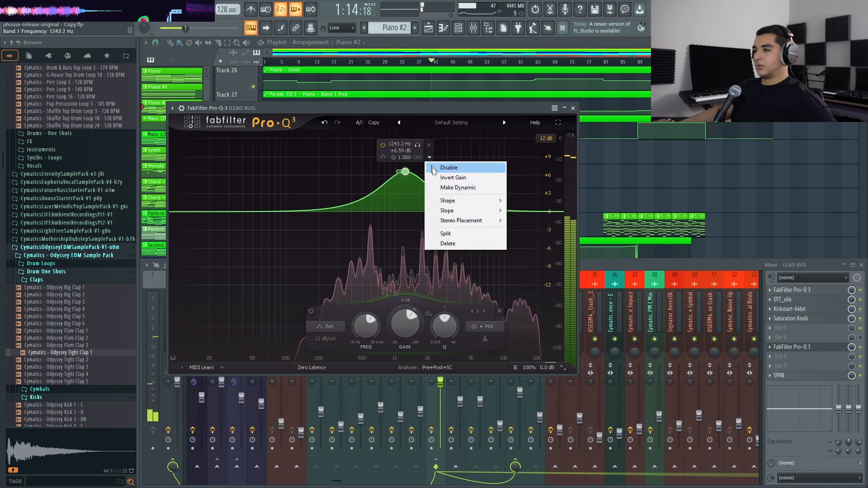
mouse_move(480, 221)
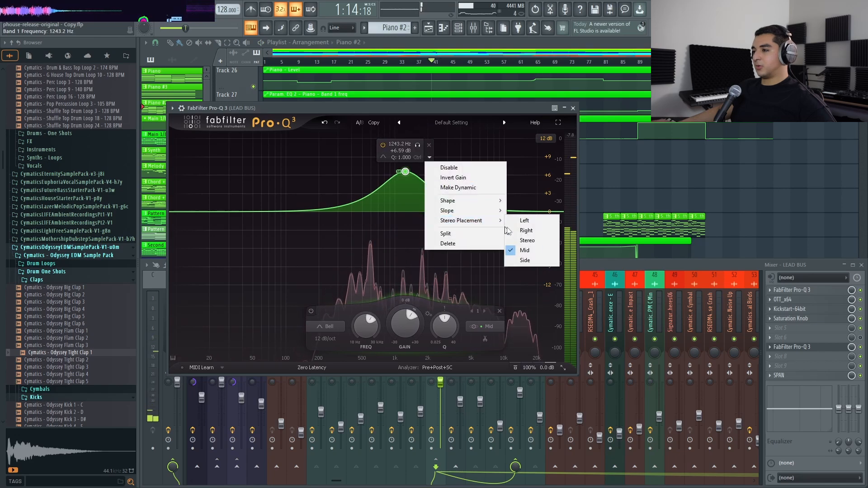
click(539, 264)
drag(406, 172, 519, 170)
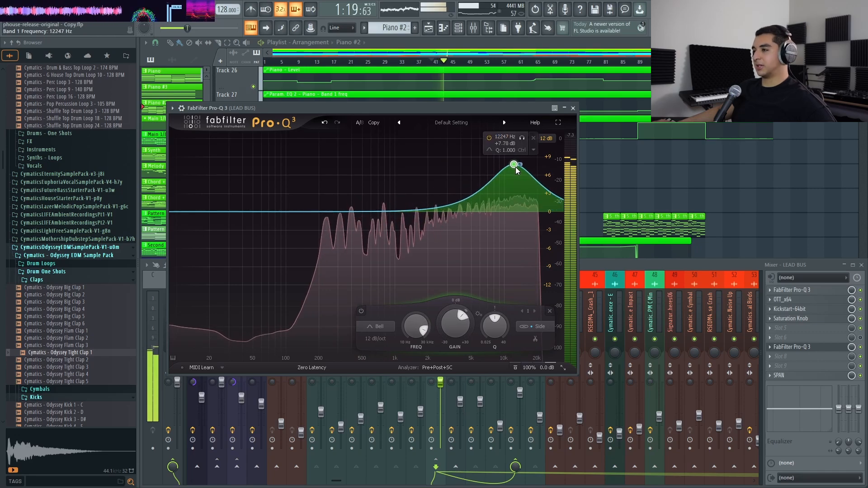
Add a second bell band at about 802 Hz, set its stereo placement to Mid, and raise its gain
drag(414, 211, 385, 202)
right_click(385, 203)
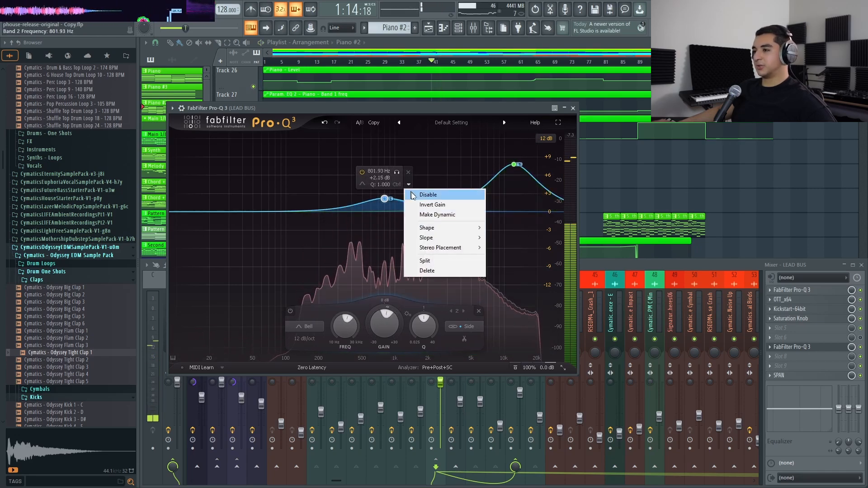
mouse_move(452, 247)
click(517, 277)
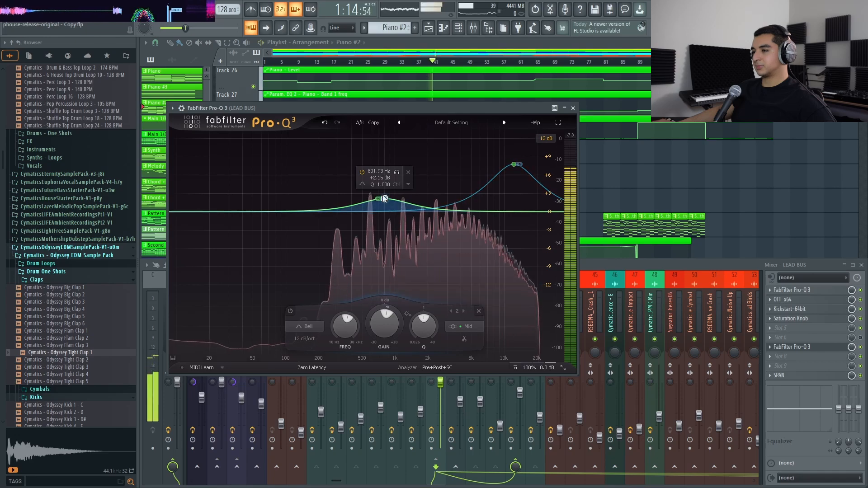
drag(384, 199, 383, 182)
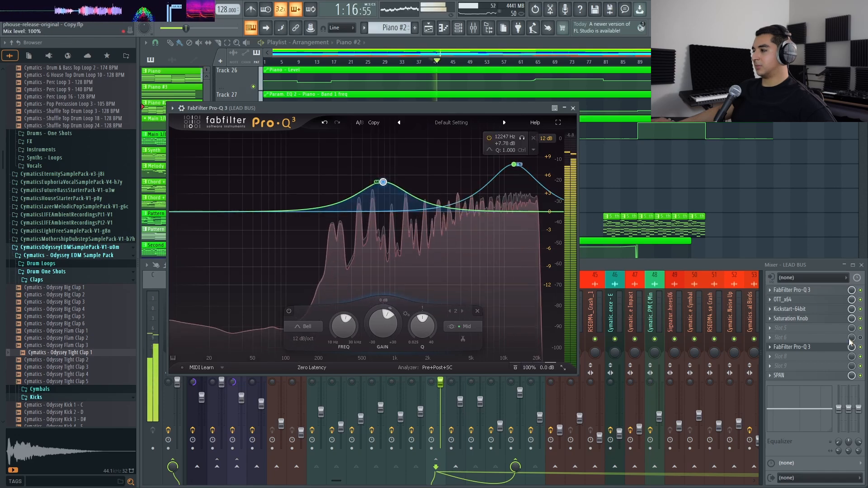
Compare the lead bus with the slot 7 equalizer bypassed and enabled, and close the equalizer and stop playback
click(860, 347)
click(860, 347)
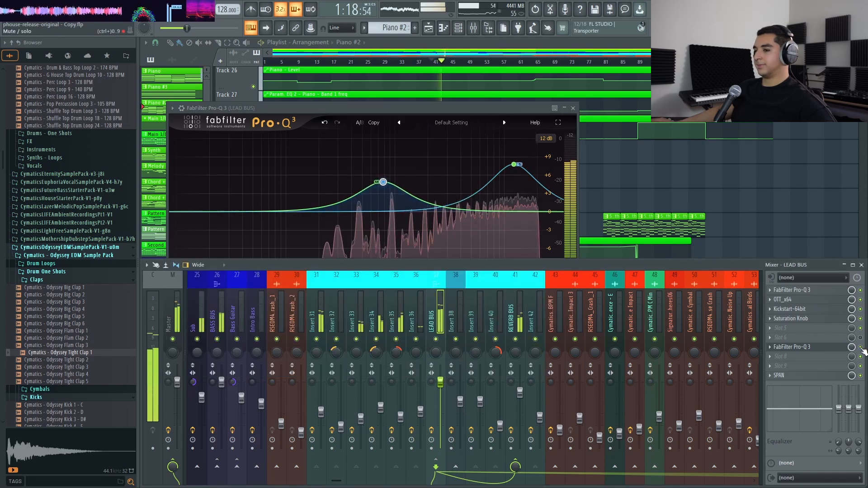
click(574, 108)
key(space)
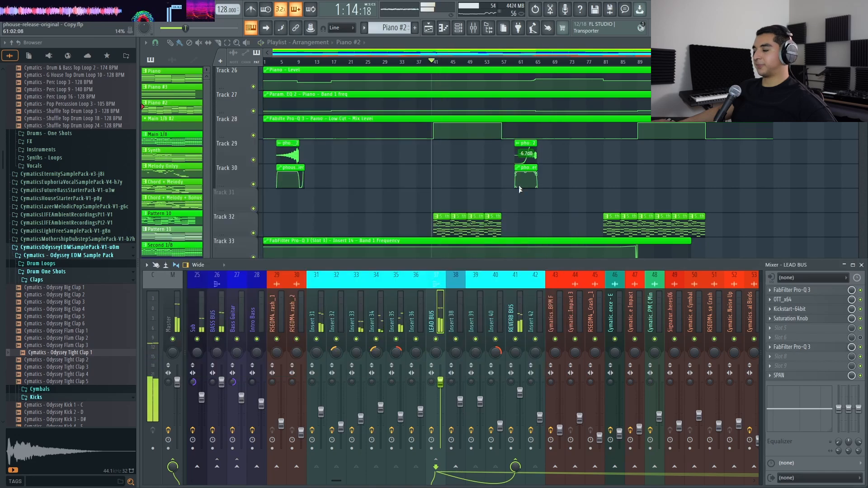
Create a dynamic bell band at about 324 Hz with +0.13 dB gain and a negative dynamic range, and audition it
click(387, 229)
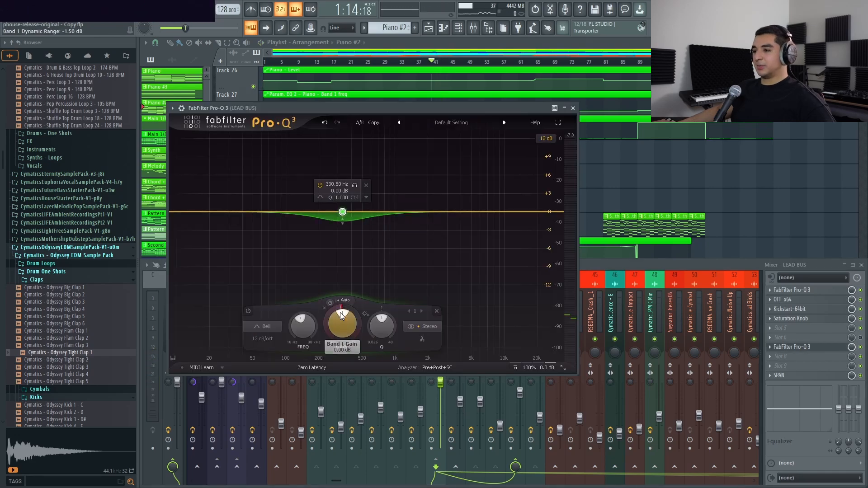
drag(341, 312, 342, 312)
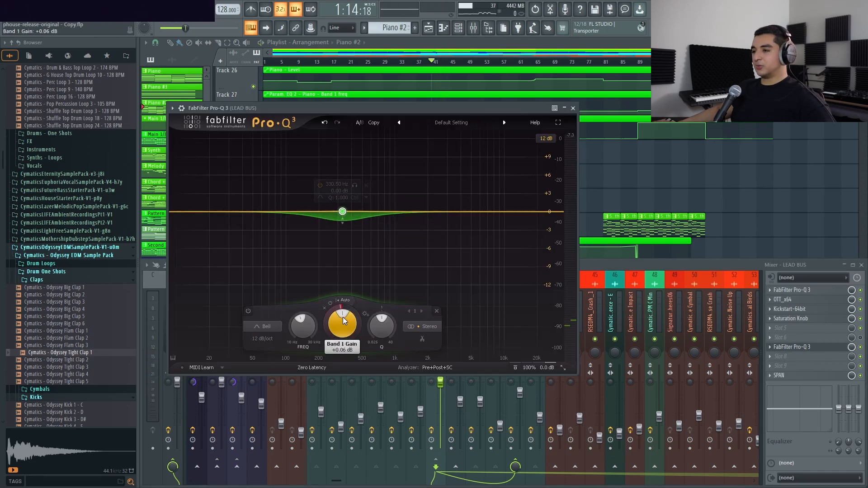
drag(342, 221, 341, 212)
key(space)
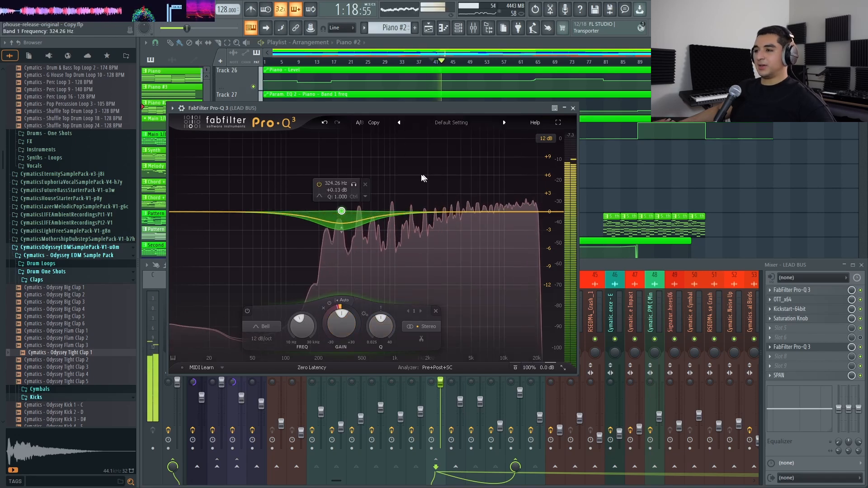
key(space)
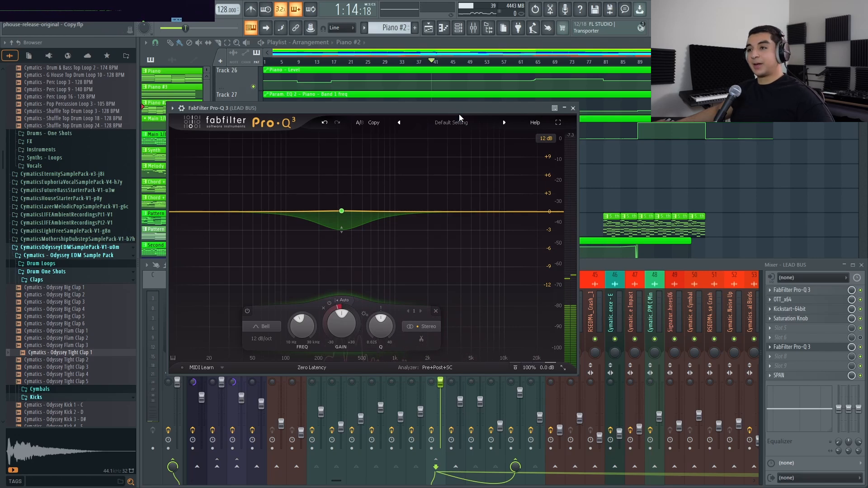
Review the Pro-Q 3 wrapper's general and processing settings, and return to the equalizer display
click(182, 109)
click(200, 124)
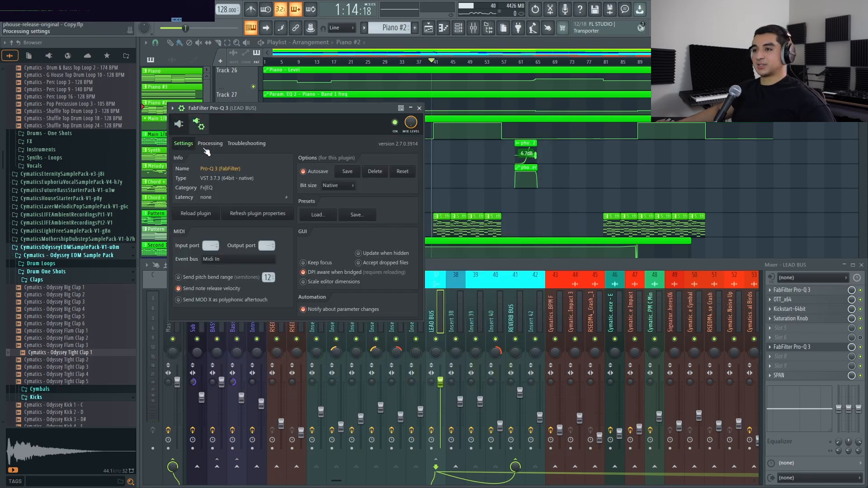
click(206, 144)
click(183, 143)
click(179, 124)
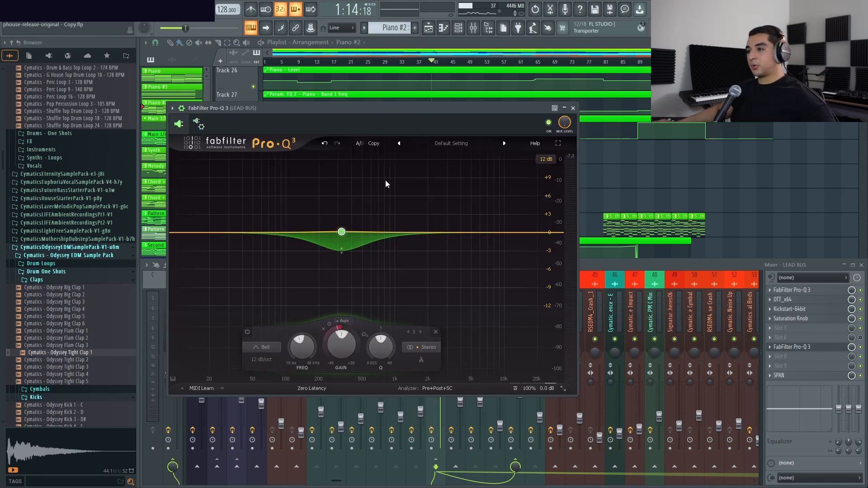
Close the equalizer and delete the FabFilter Pro-Q 3 in slot 7 of the LEAD BUS
click(573, 108)
right_click(791, 290)
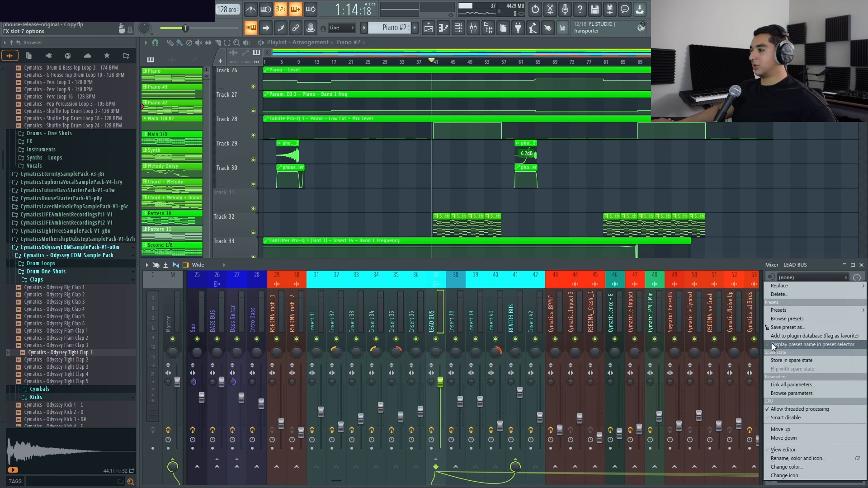
click(793, 295)
click(463, 277)
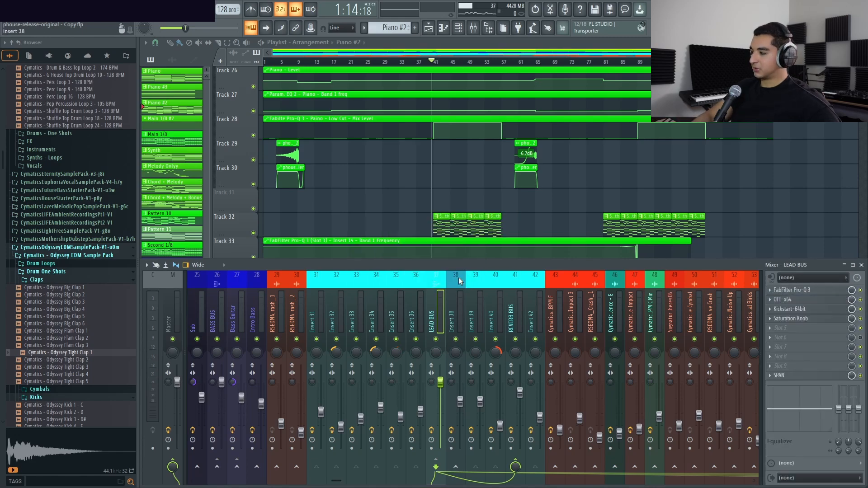
scroll(458, 278, up, 20)
scroll(459, 280, up, 13)
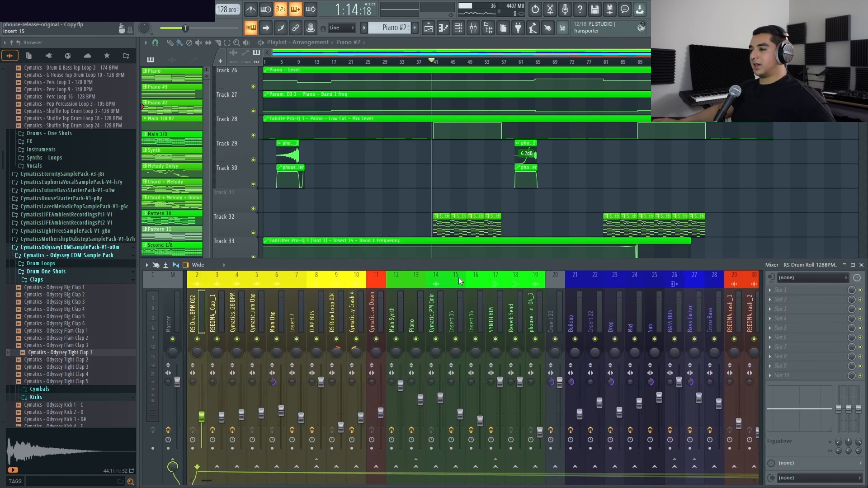
scroll(466, 302, down, 6)
scroll(465, 302, up, 6)
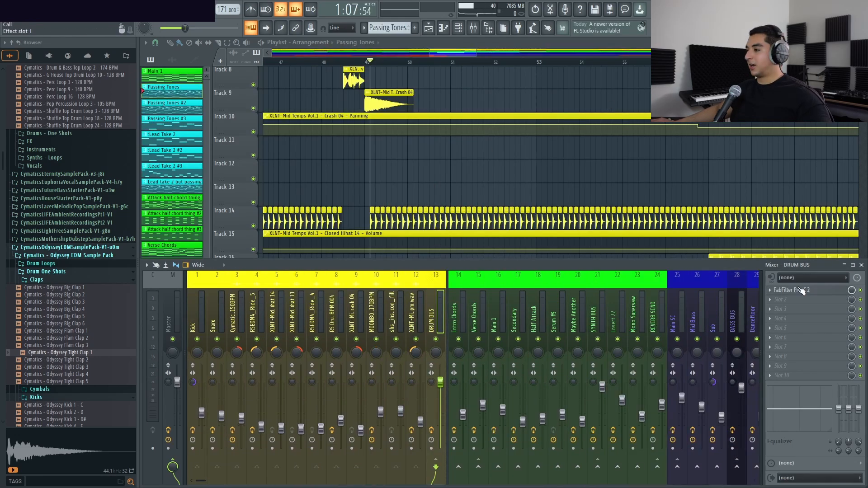
View the FabFilter Pro-C 2 compressor settings on the DRUM BUS and close the plugin
click(823, 290)
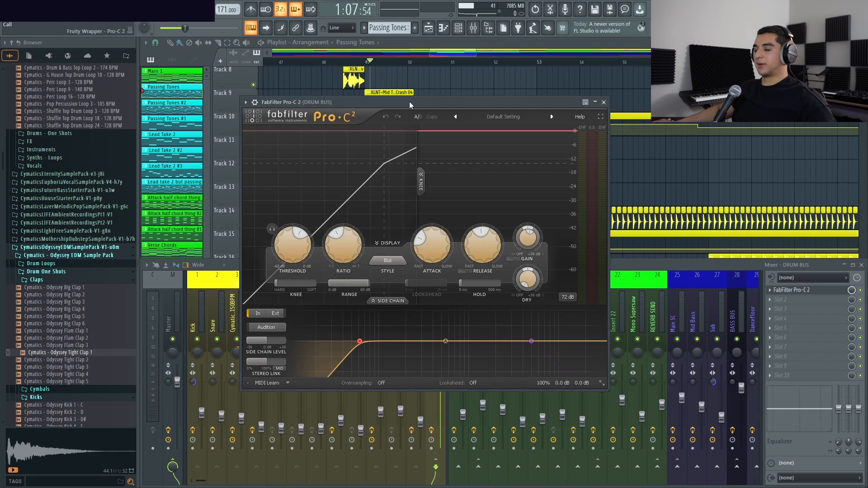
mouse_move(410, 103)
mouse_down()
mouse_move(430, 99)
mouse_move(421, 98)
mouse_up()
click(615, 98)
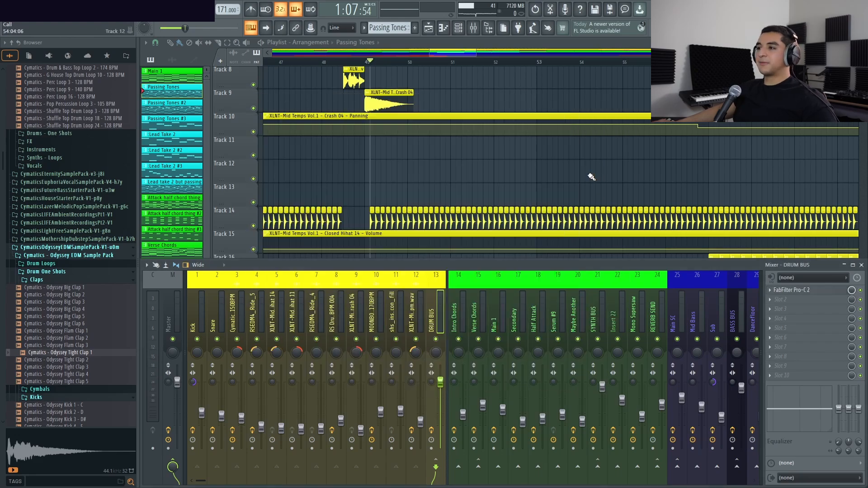
Close the mixer and examine the arrangement's drum, vocal and chord tracks in the playlist
scroll(591, 177, down, 9)
scroll(568, 178, up, 5)
click(861, 265)
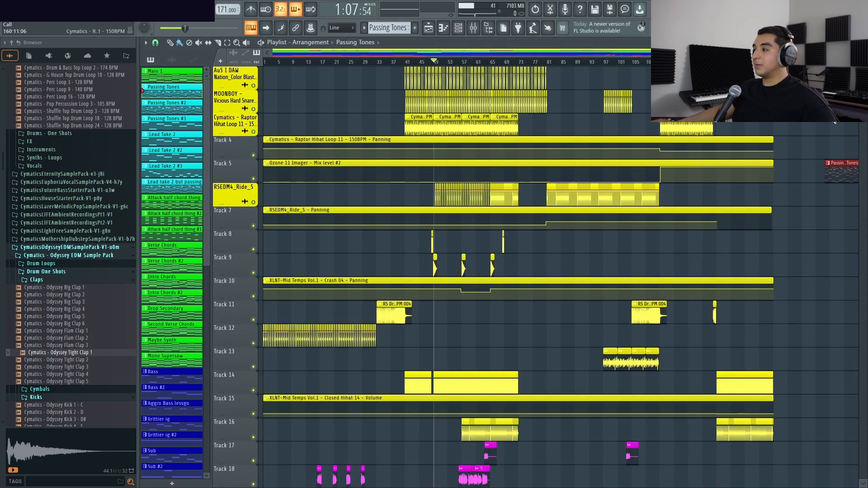
scroll(816, 221, down, 2)
scroll(470, 302, up, 6)
scroll(650, 273, down, 2)
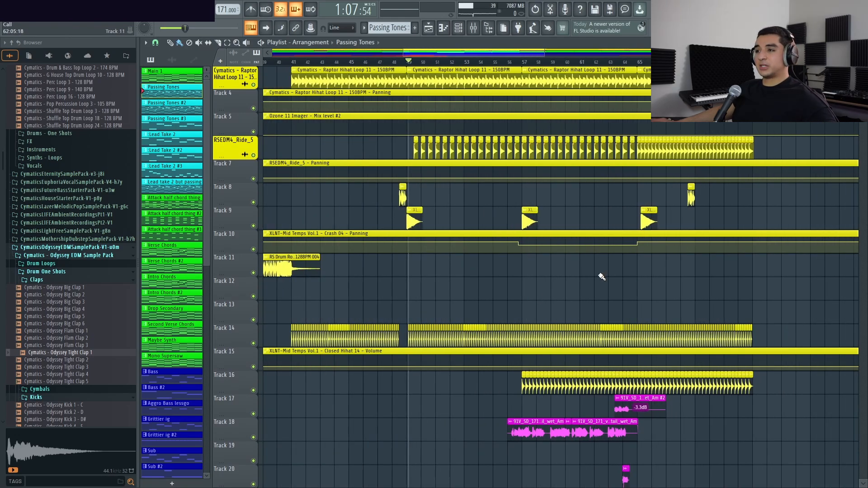
scroll(428, 256, down, 4)
scroll(465, 228, down, 6)
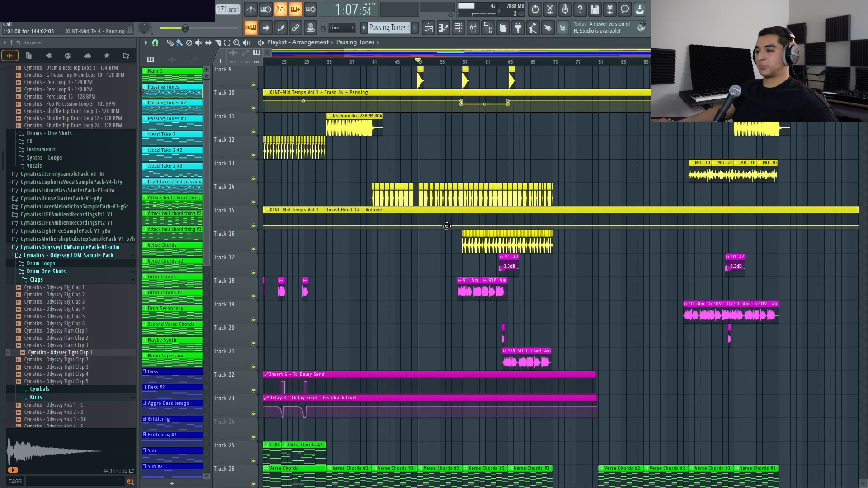
Look over the playlist tracks and open the FabFilter Pro-C 2 compressor on the DRUM BUS, repositioning its window
scroll(433, 223, down, 10)
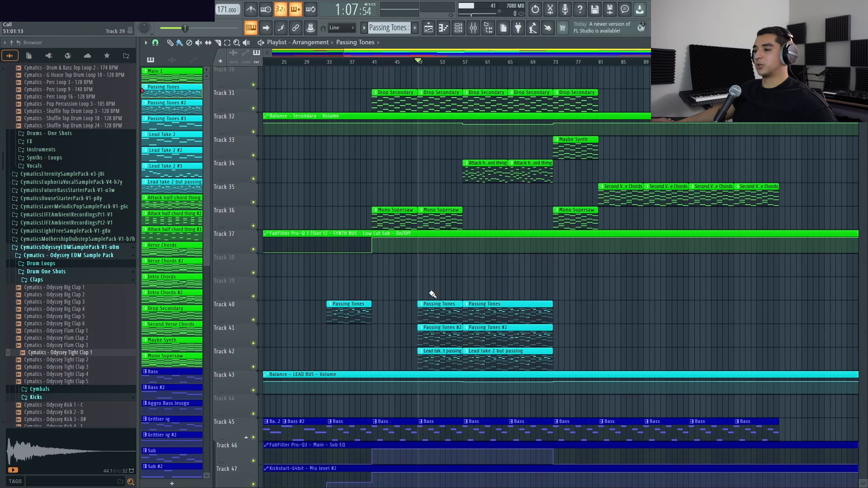
scroll(446, 300, up, 15)
key(F9)
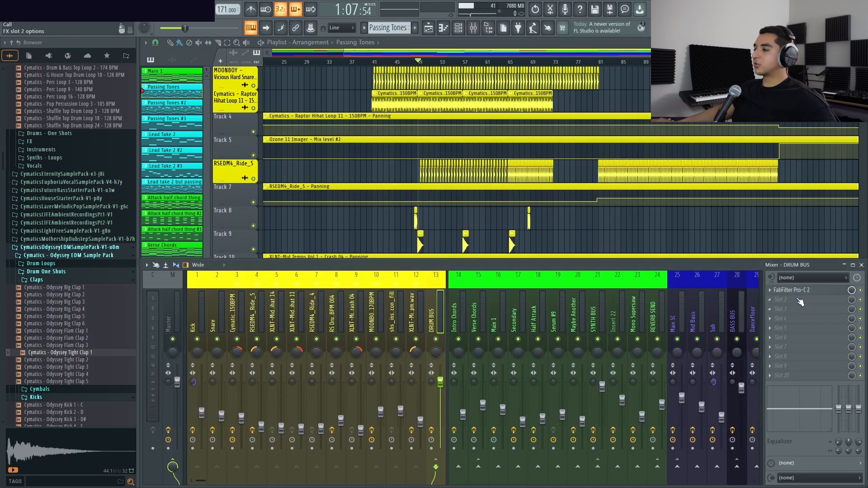
click(820, 291)
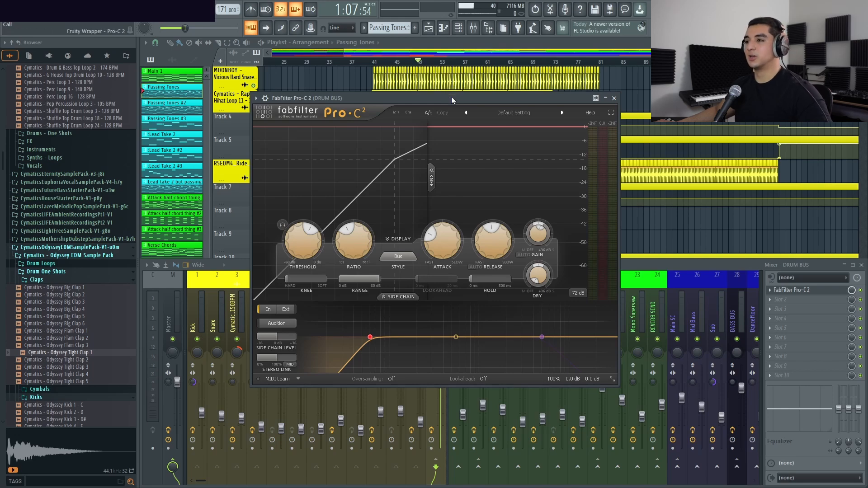
drag(453, 94, 470, 102)
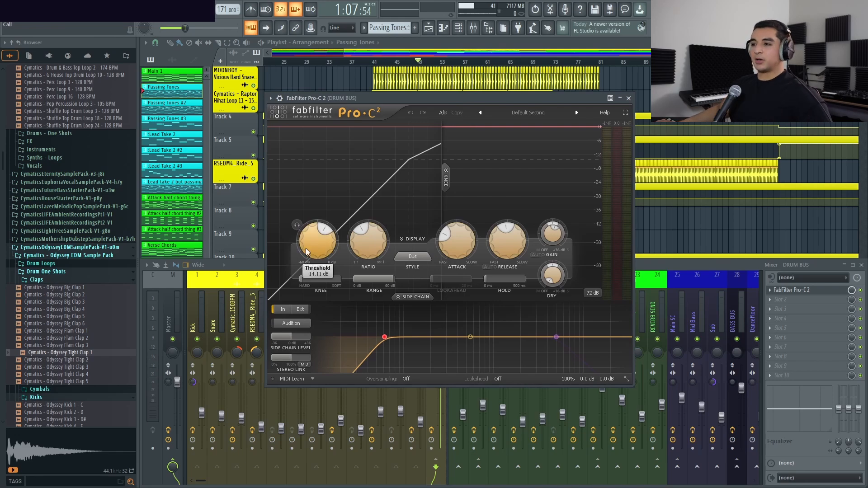
Review Pro-C 2's display range choices, compression style list and dry gain control, leaving the settings as they are
click(593, 296)
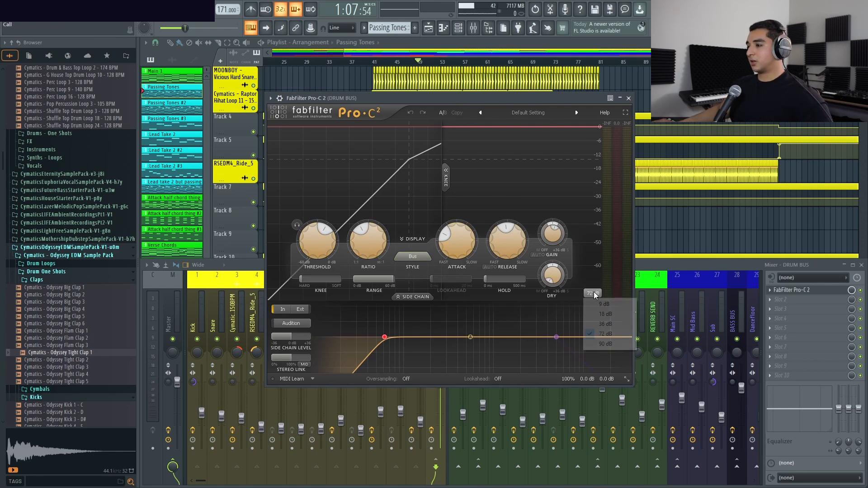
click(594, 296)
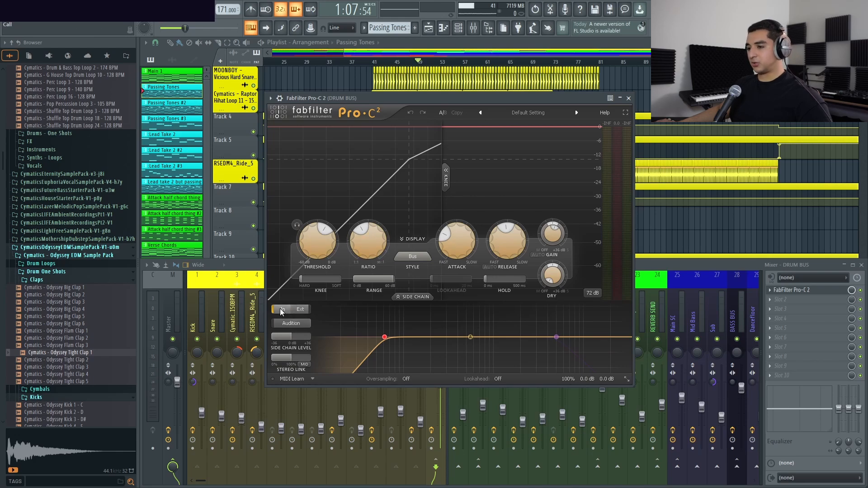
click(399, 257)
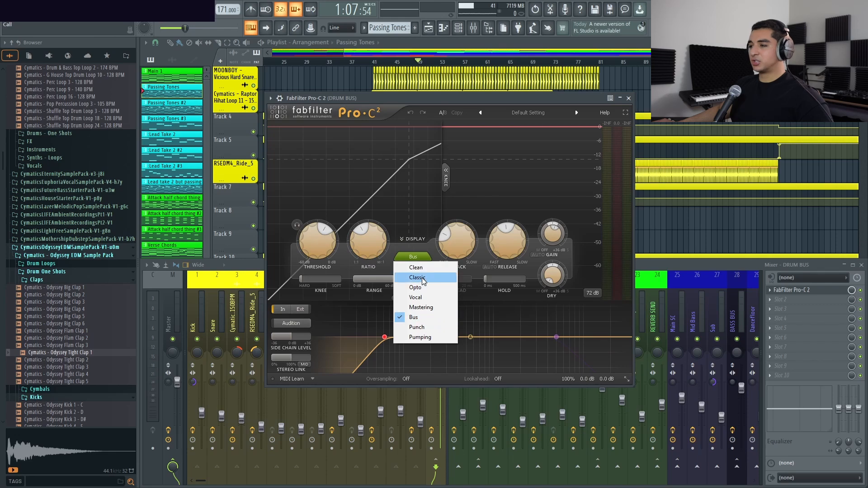
click(465, 99)
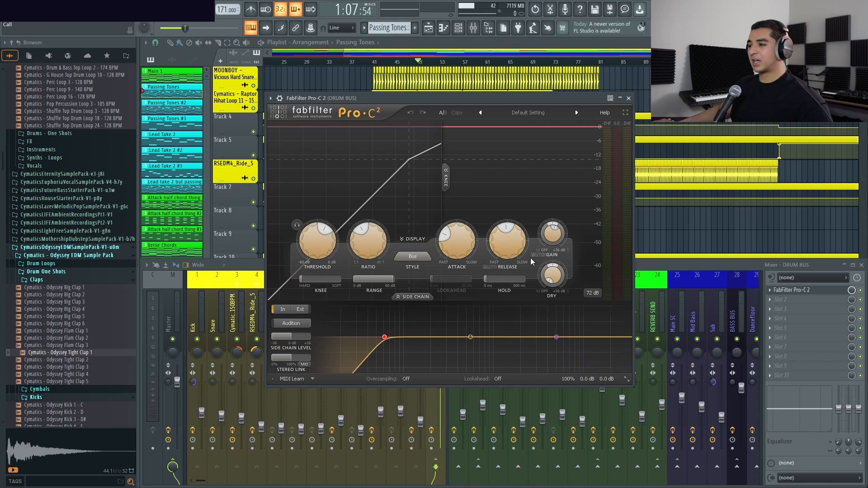
mouse_move(554, 243)
mouse_move(557, 278)
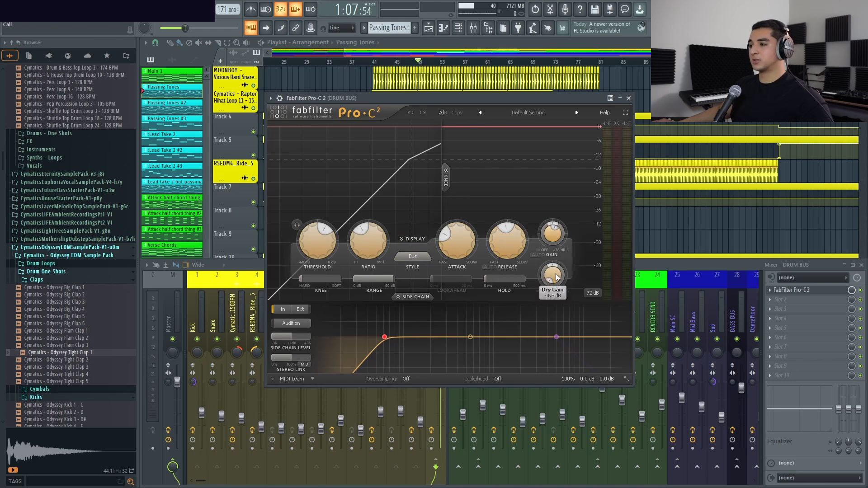
click(591, 294)
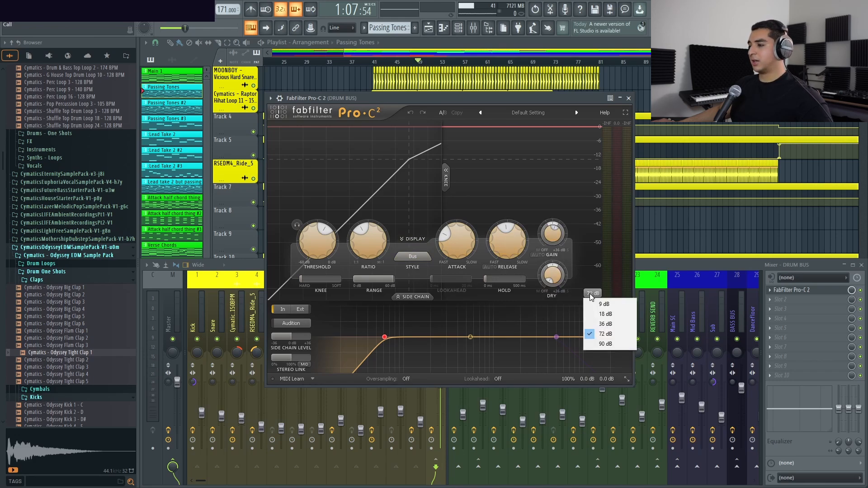
click(484, 100)
drag(450, 100, 402, 105)
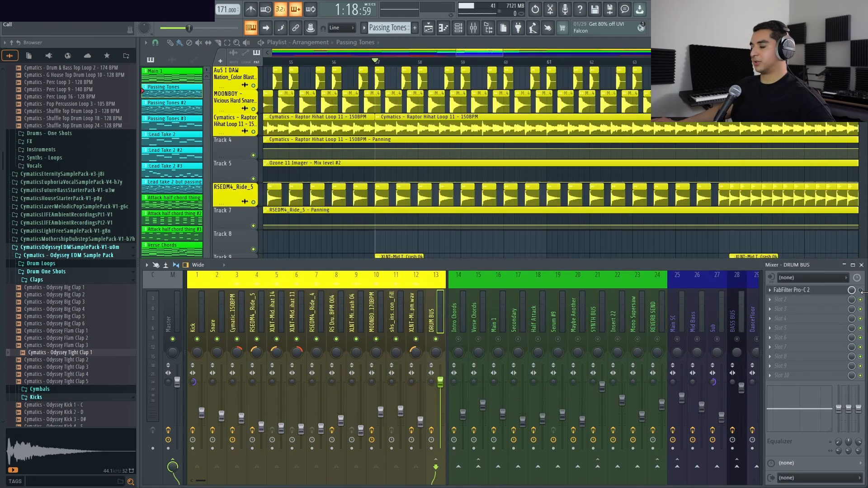
Play the drop to compare the drums with the DRUM BUS Pro-C 2 bypassed and enabled, and reopen the compressor
scroll(498, 203, down, 1)
scroll(452, 201, down, 1)
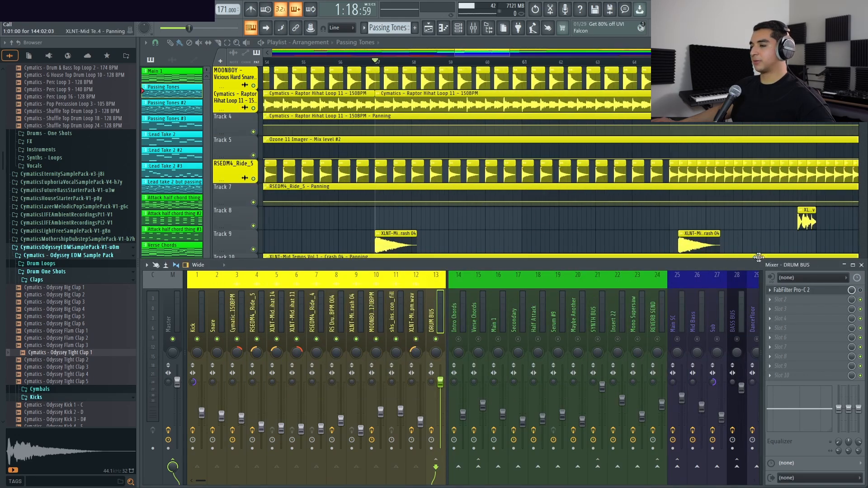
key(space)
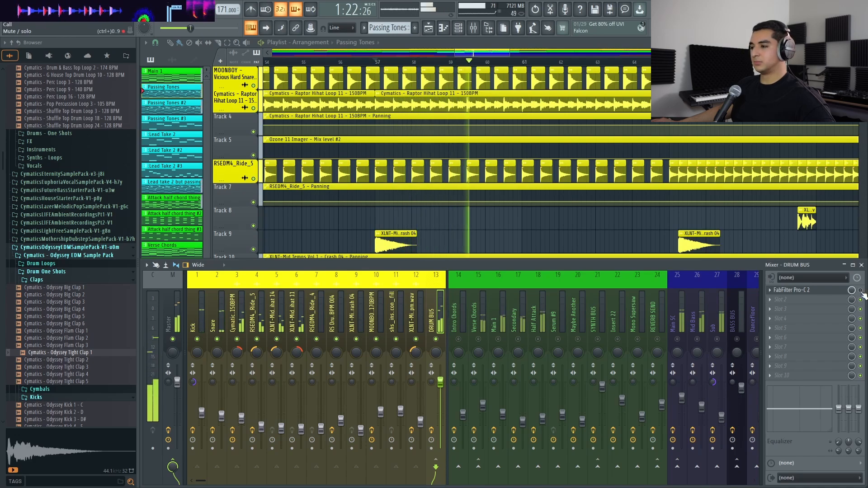
key(space)
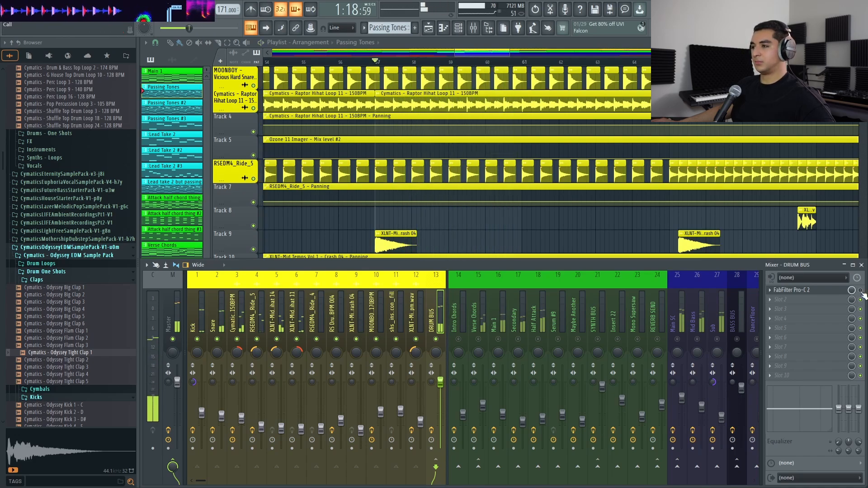
key(space)
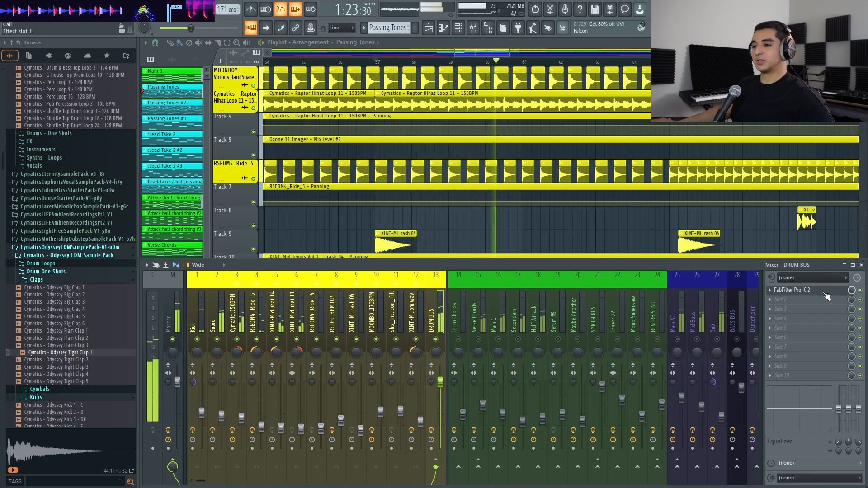
key(space)
click(796, 290)
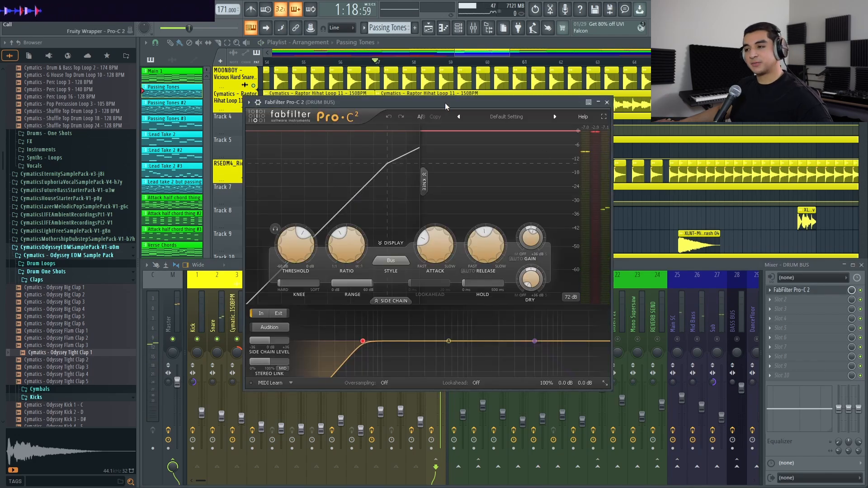
drag(445, 102, 467, 108)
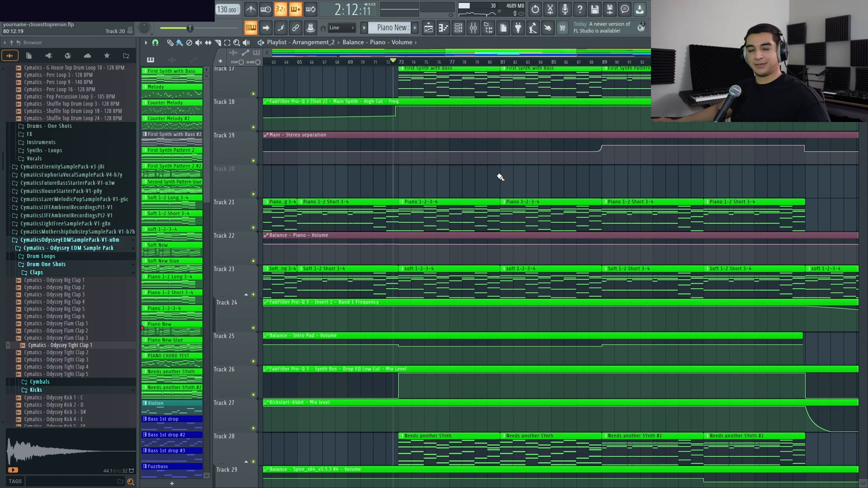
In the second project, play the soloed synths with the kick to compare the SYNTH BUS with Kickstart-64bit enabled and bypassed
mouse_move(472, 163)
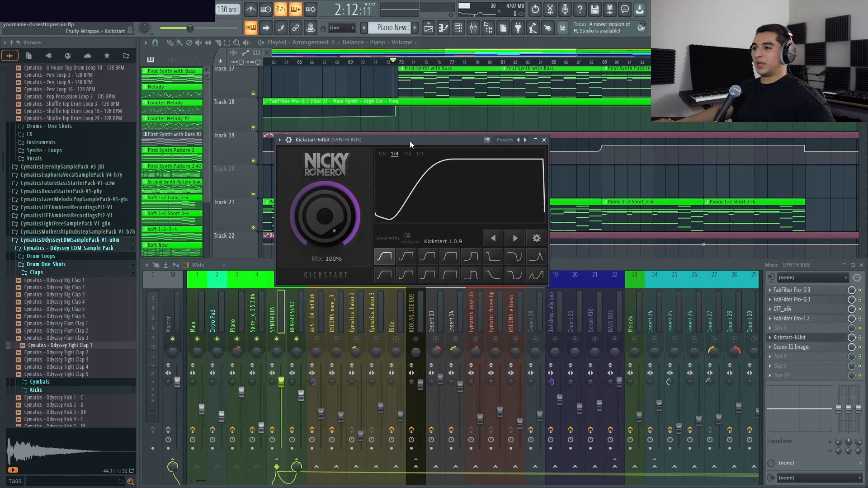
drag(410, 140, 423, 138)
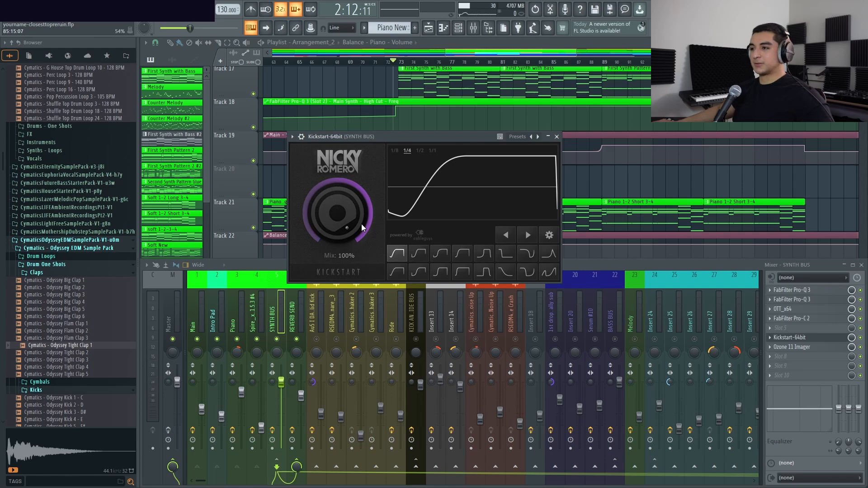
scroll(547, 128, up, 2)
scroll(545, 127, down, 2)
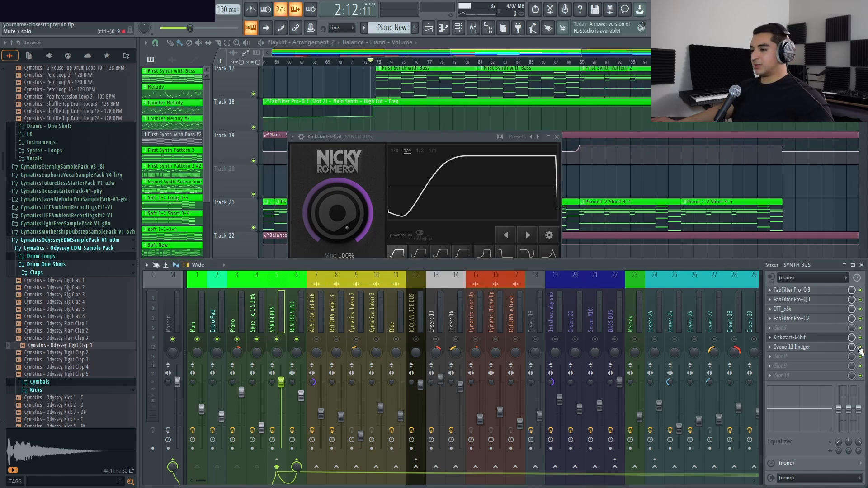
key(space)
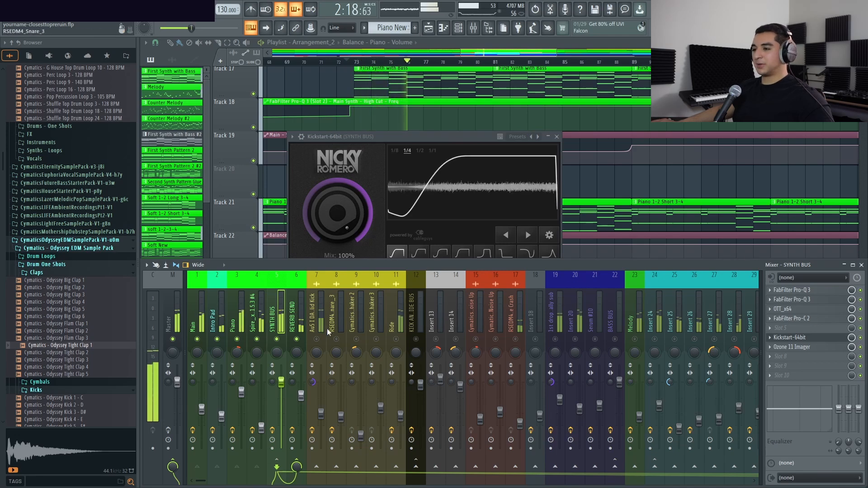
click(416, 280)
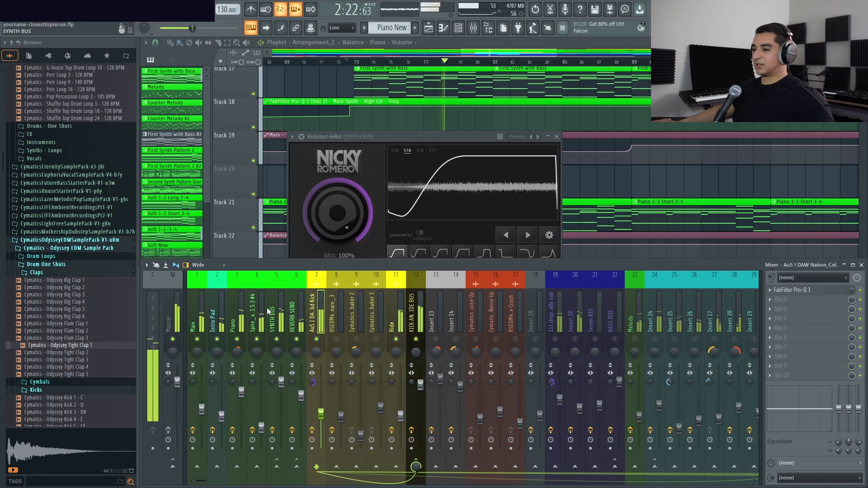
click(280, 315)
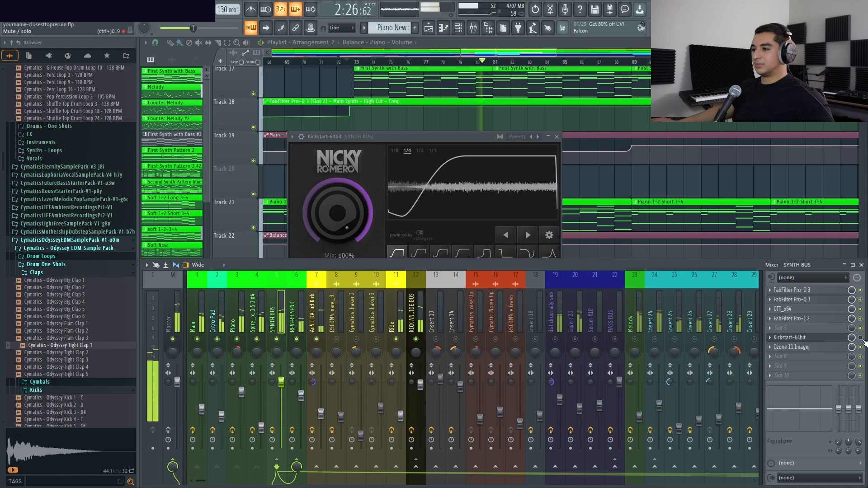
scroll(306, 300, down, 4)
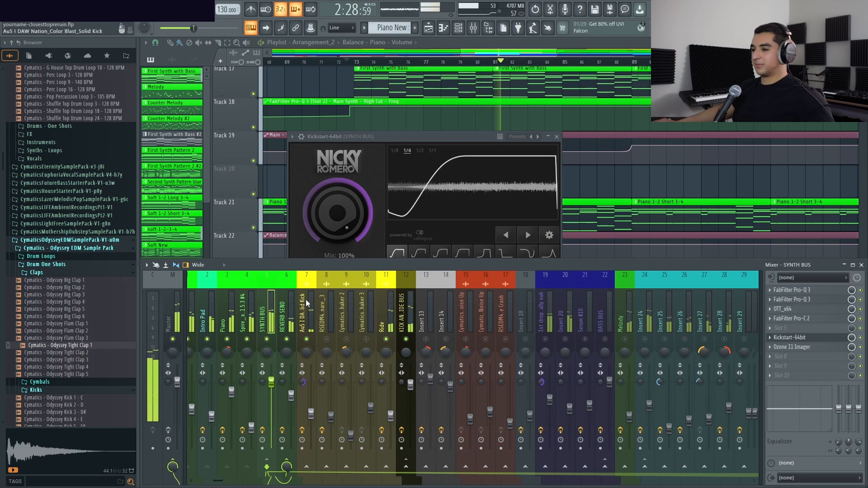
key(space)
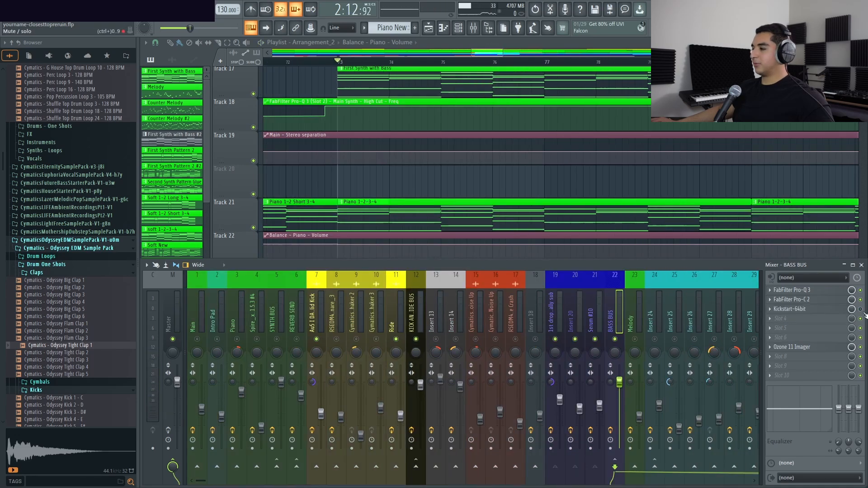
Play the bass with the kick to compare the BASS BUS with Kickstart-64bit bypassed and enabled
key(space)
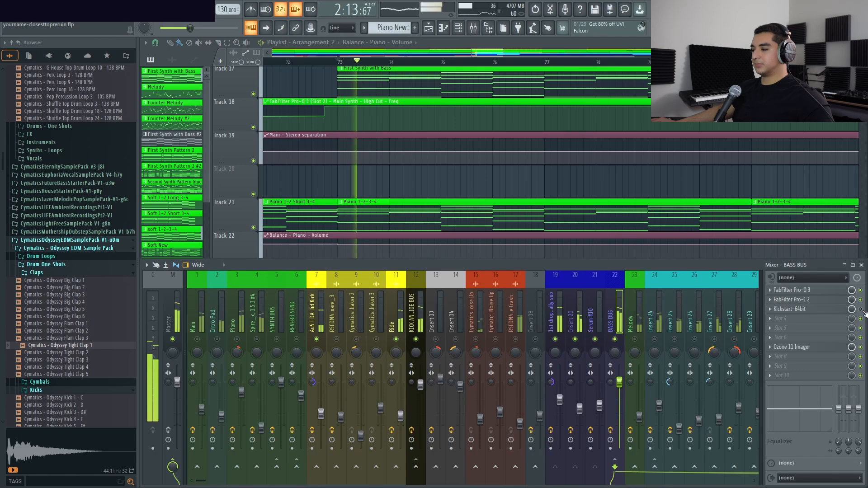
scroll(731, 311, down, 2)
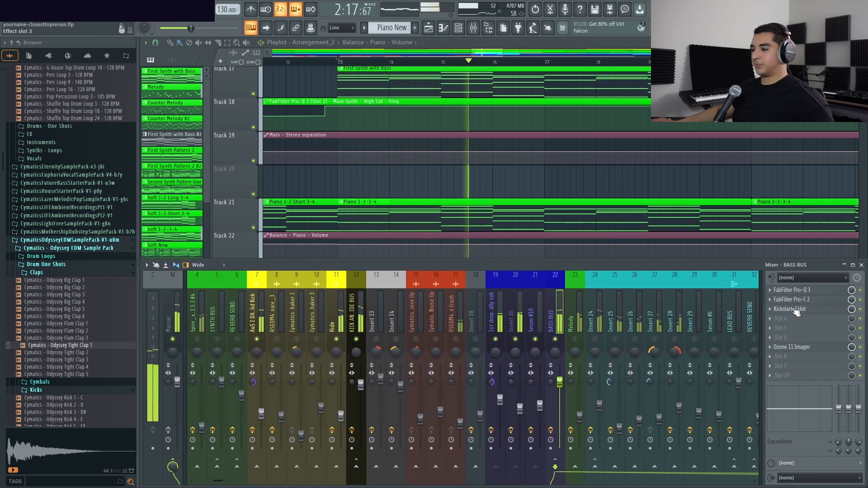
scroll(539, 289, down, 3)
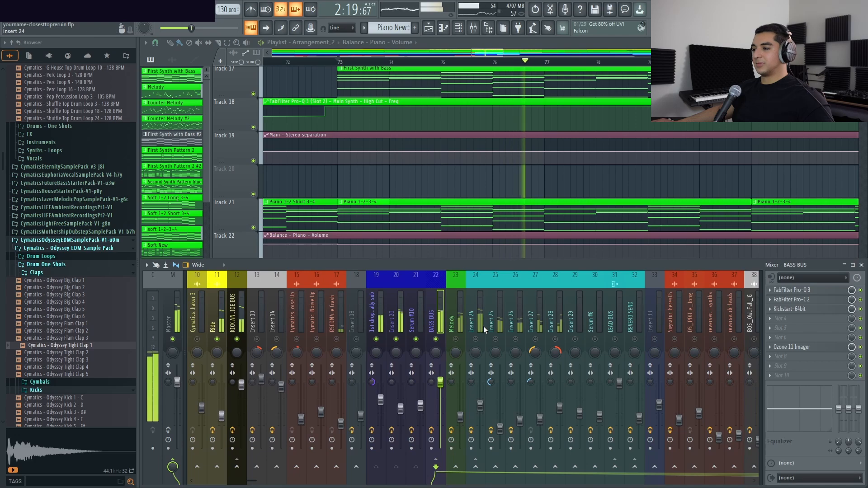
Stop playback and unmute the lead tracks from Insert 24 onward in the mixer
key(space)
click(476, 339)
click(495, 339)
click(515, 339)
Play the drop to compare the LEAD BUS with Kickstart-64bit bypassed and enabled
key(space)
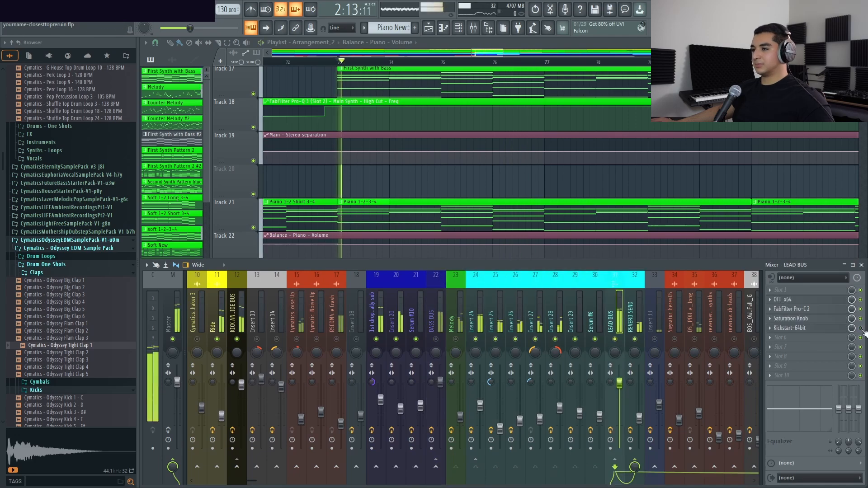
scroll(633, 307, up, 2)
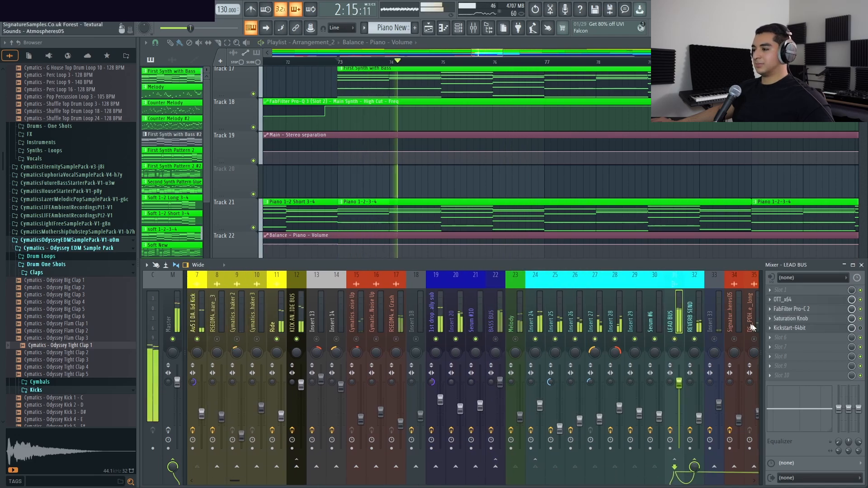
key(space)
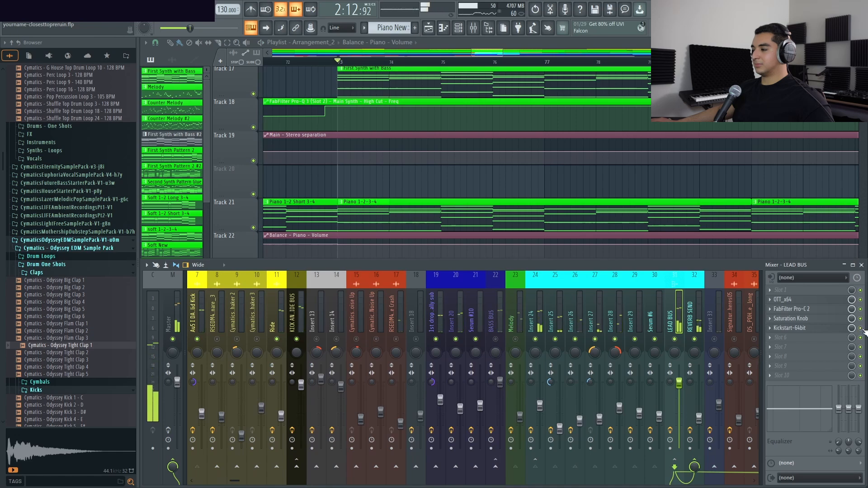
key(space)
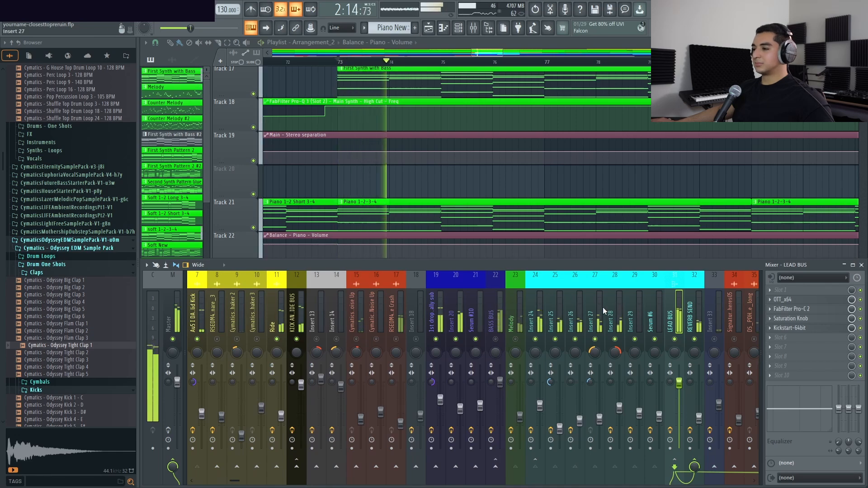
Play the full drop to compare the whole mix with Kickstart-64bit enabled and bypassed on the buses
scroll(539, 309, up, 2)
key(space)
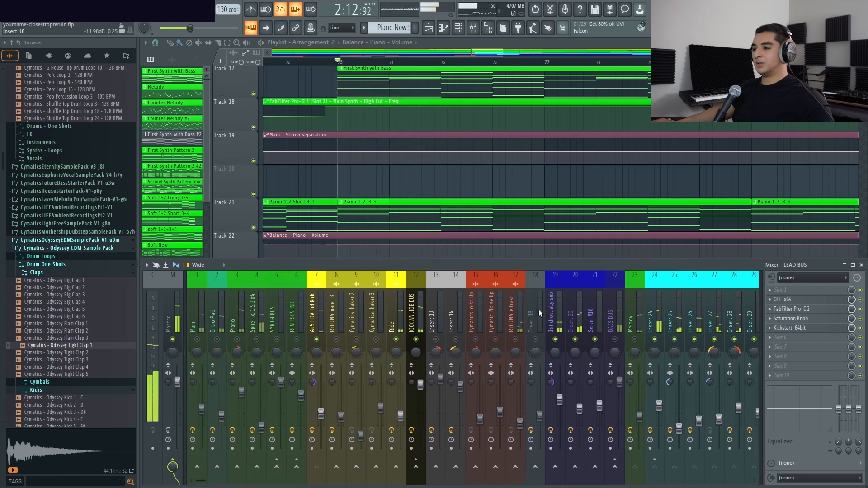
click(277, 317)
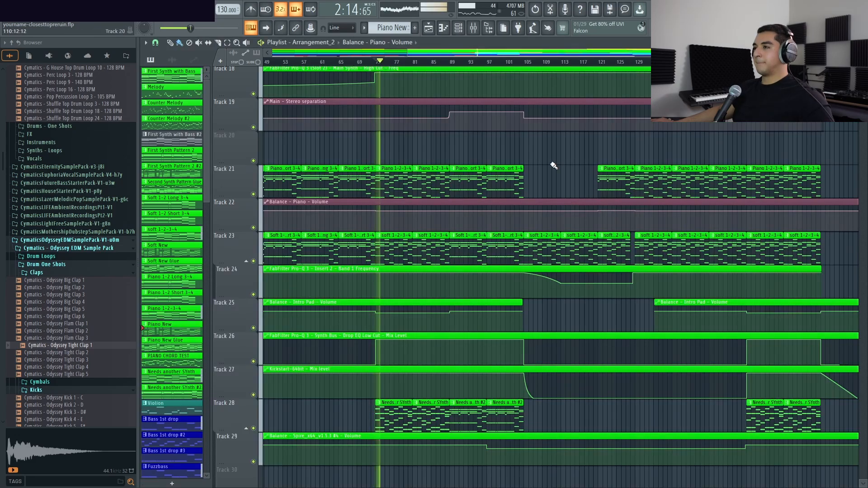
ctrl+scroll(552, 164, up, 1)
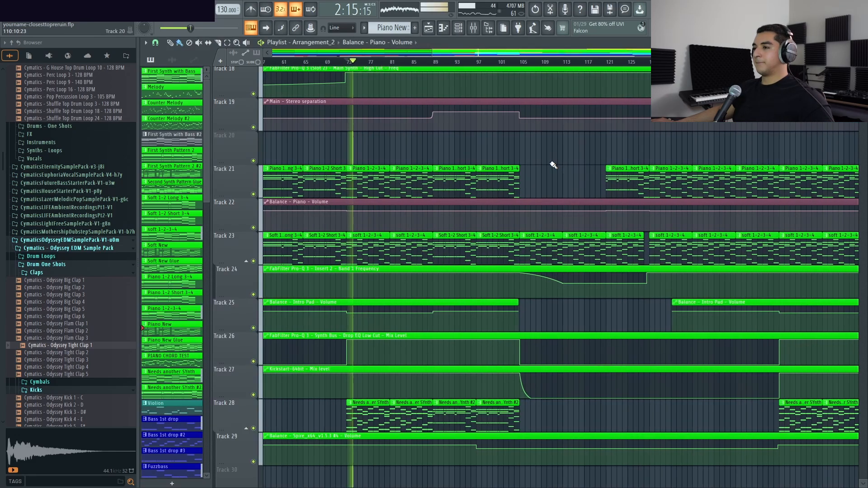
click(473, 28)
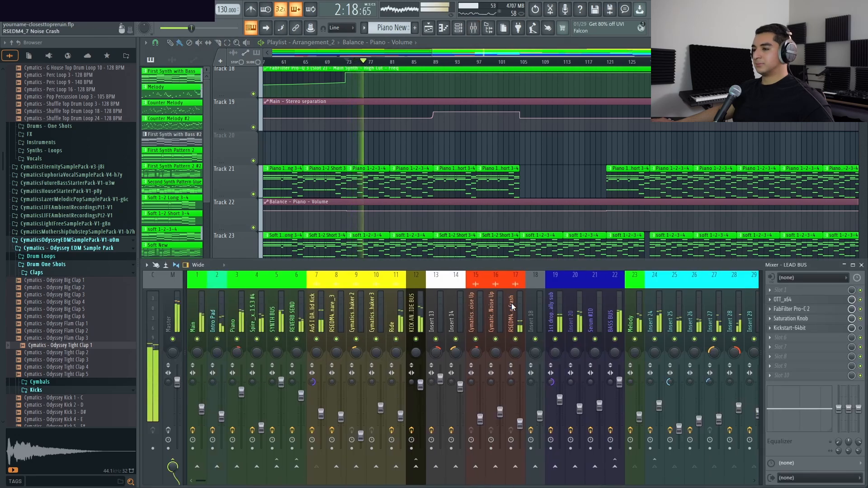
key(space)
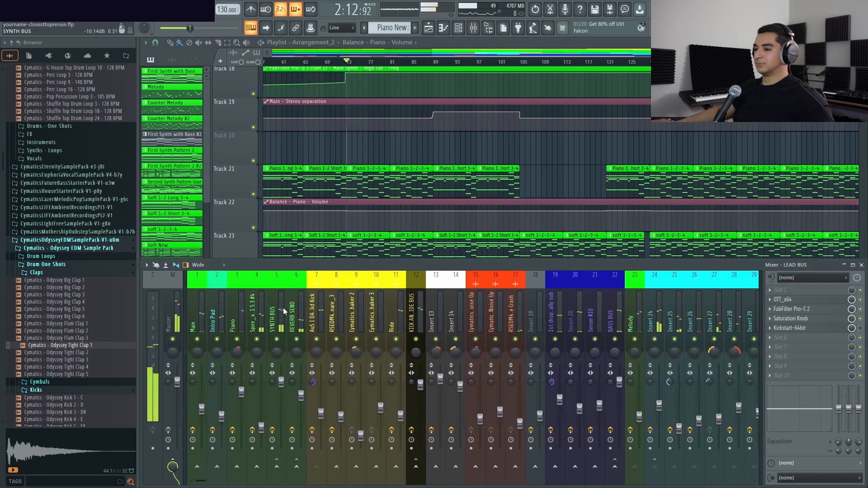
key(F9)
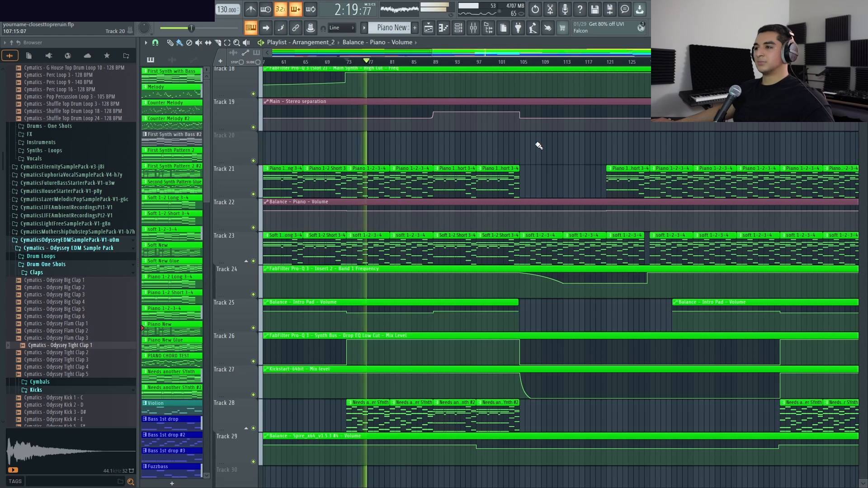
key(space)
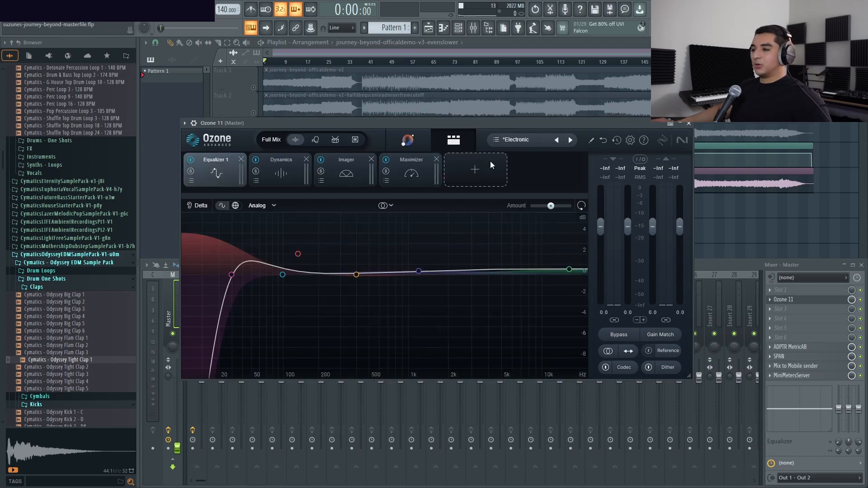
In the mastering project, check the modules Ozone 11 offers and load Ozone 11 Imager into slot 3 of the Master
click(491, 162)
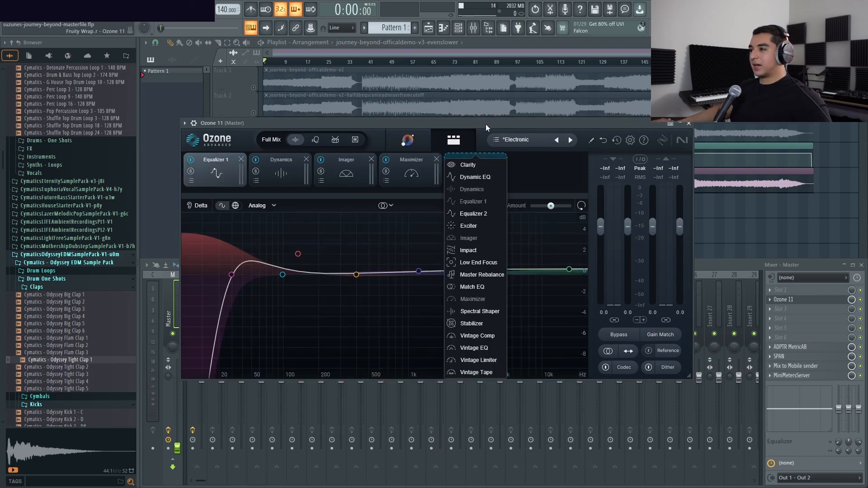
click(719, 270)
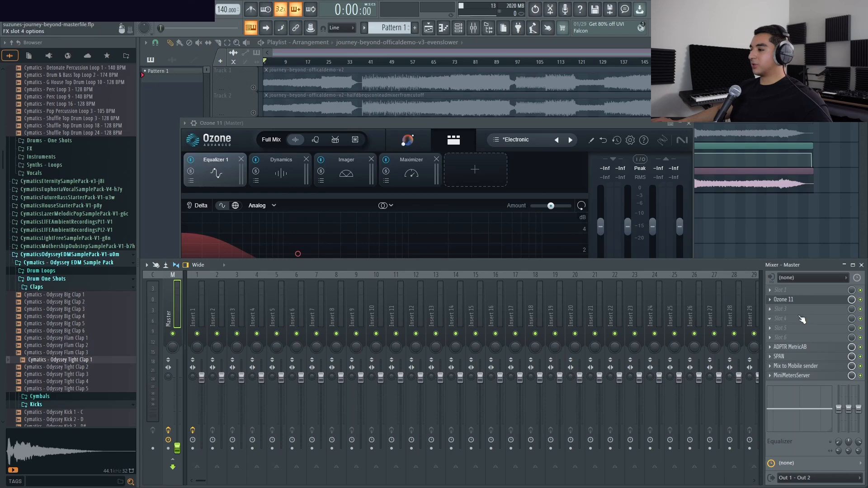
click(784, 309)
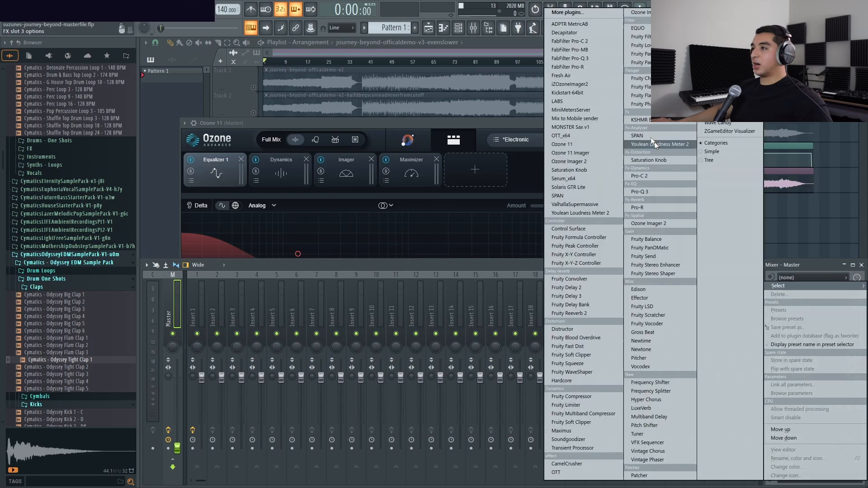
click(574, 15)
scroll(403, 285, down, 10)
click(370, 251)
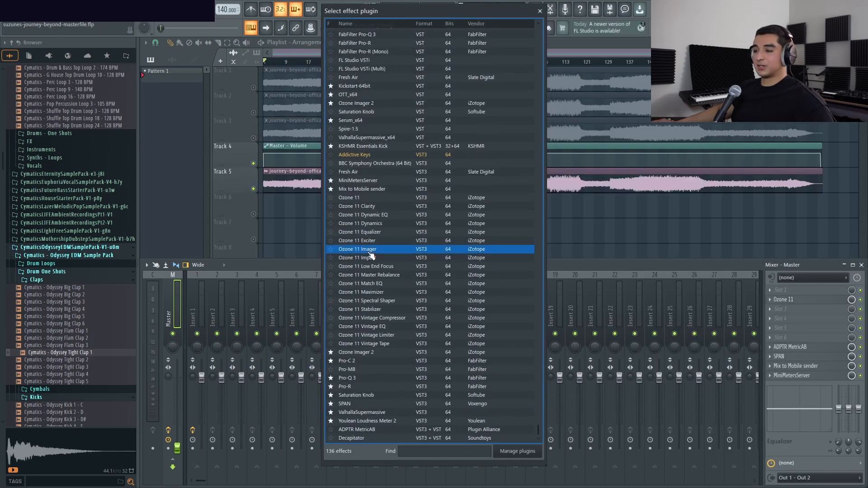
click(370, 253)
drag(360, 134, 386, 128)
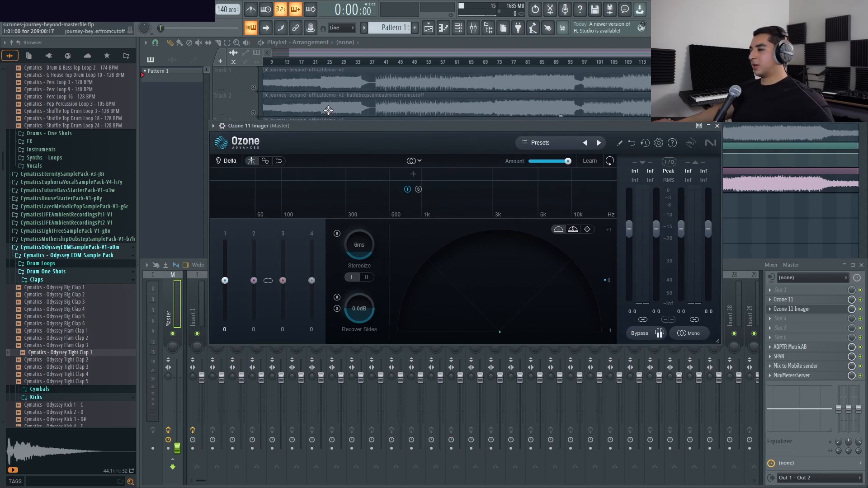
Set the playback position to bar 73 of the Track 5 audio and bring the Ozone 11 Imager into view
scroll(461, 90, down, 4)
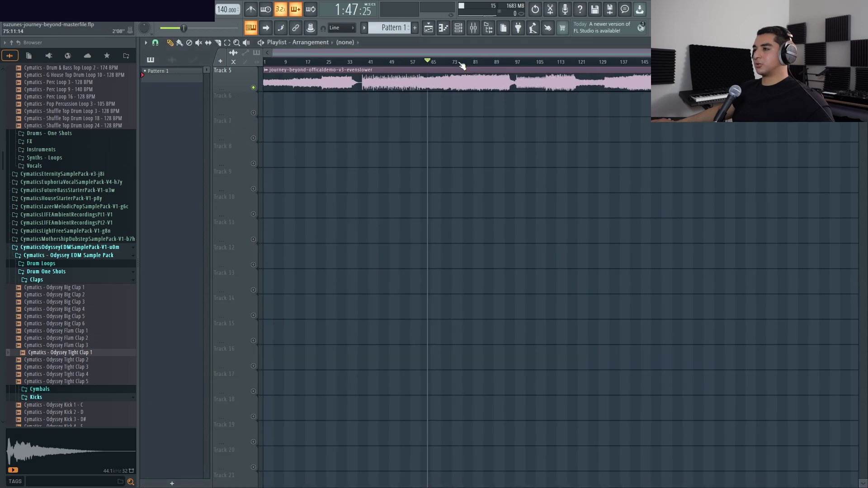
click(453, 62)
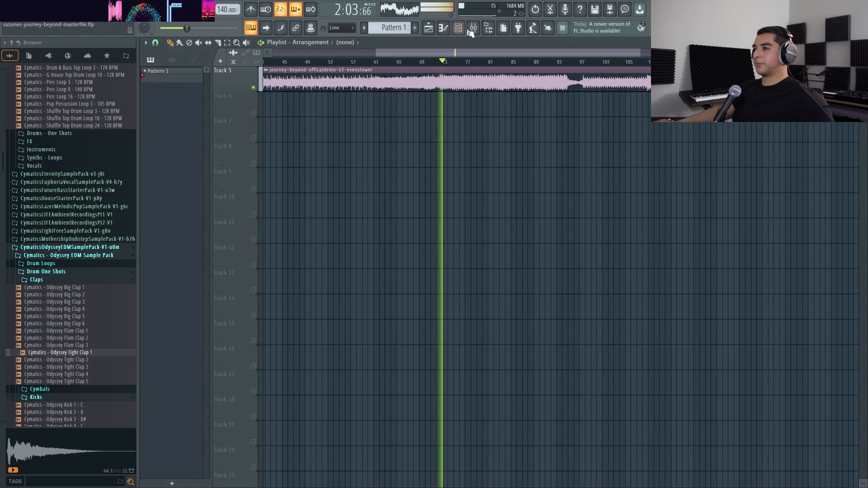
key(F9)
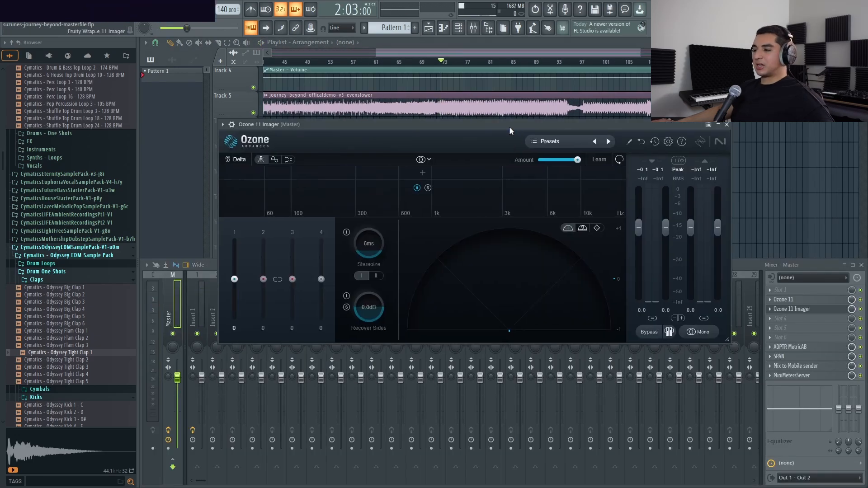
drag(510, 128, 515, 127)
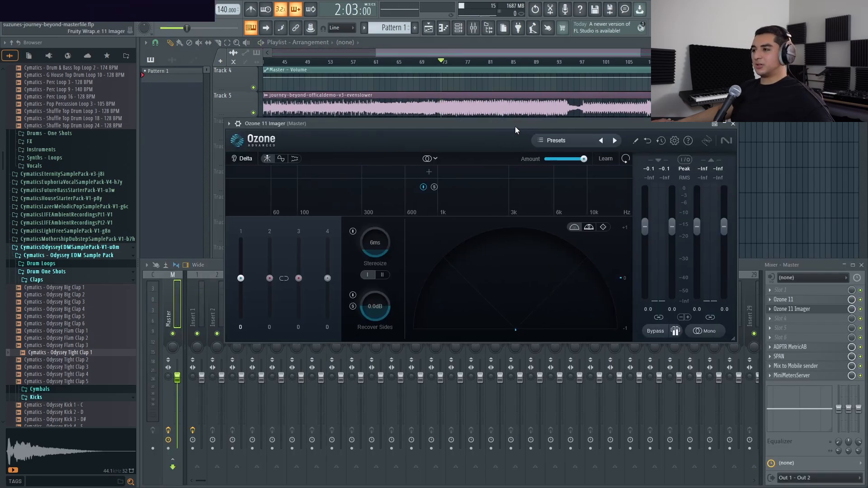
While the track plays, add Imager band crossovers just below 300 Hz and above 6 kHz
click(311, 172)
key(space)
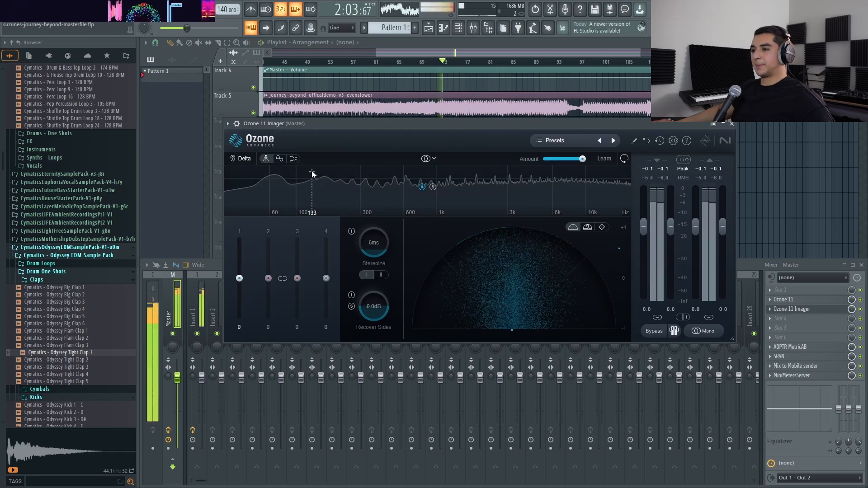
drag(316, 172, 354, 172)
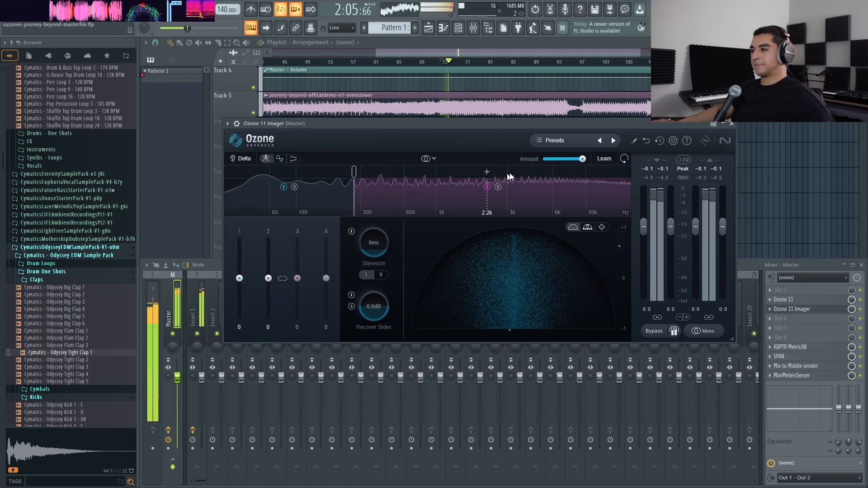
click(571, 172)
Set the Imager width to -70 for the low band 1 and 62 for the high band 4, and stop playback
drag(239, 278, 239, 305)
drag(326, 278, 332, 255)
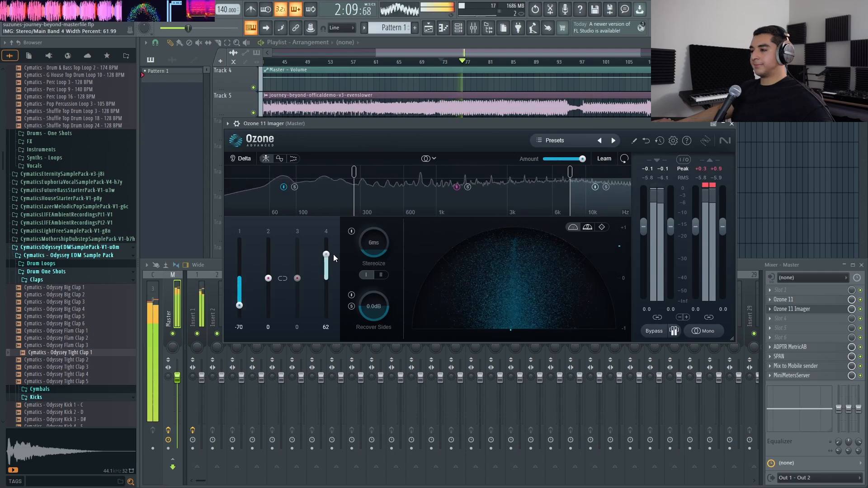
key(space)
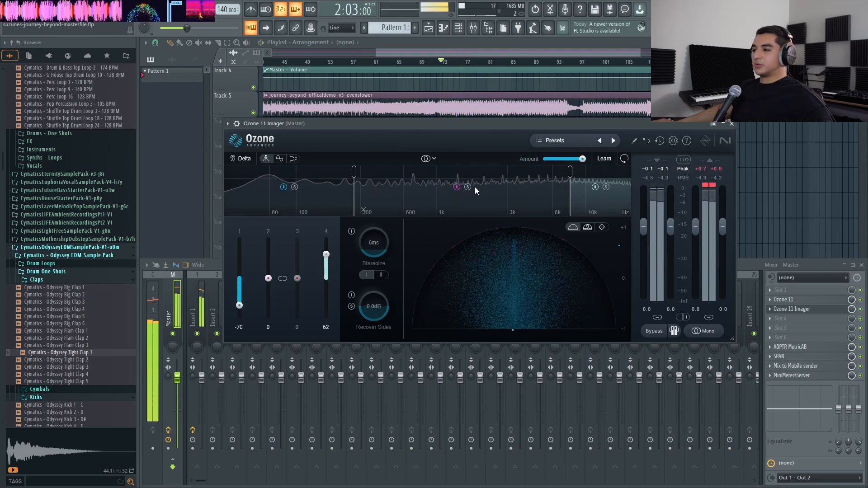
Close the Ozone 11 Imager and delete it from slot 3 of the Master
click(730, 123)
right_click(772, 311)
click(815, 266)
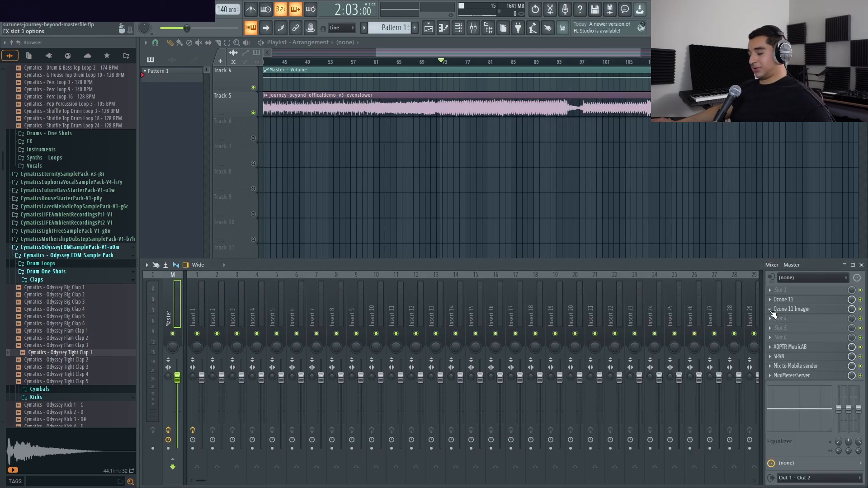
right_click(772, 312)
click(788, 300)
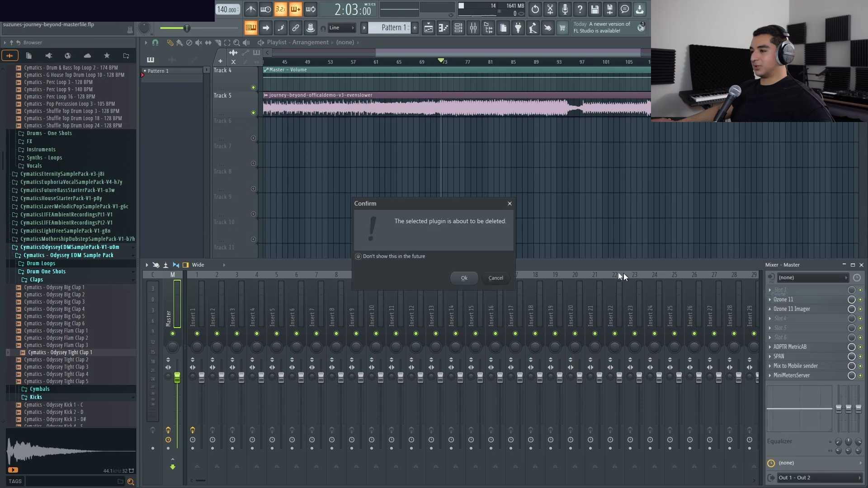
key(Return)
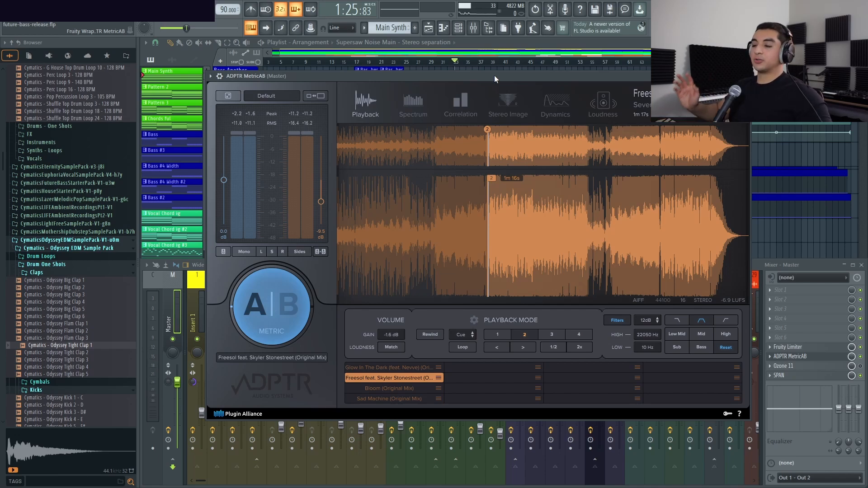
In ADPTR MetricAB, look through the Spectrum, Correlation, Stereo Image, Dynamics and Loudness views and return to Playback
click(408, 102)
click(471, 103)
click(509, 104)
click(551, 104)
click(598, 102)
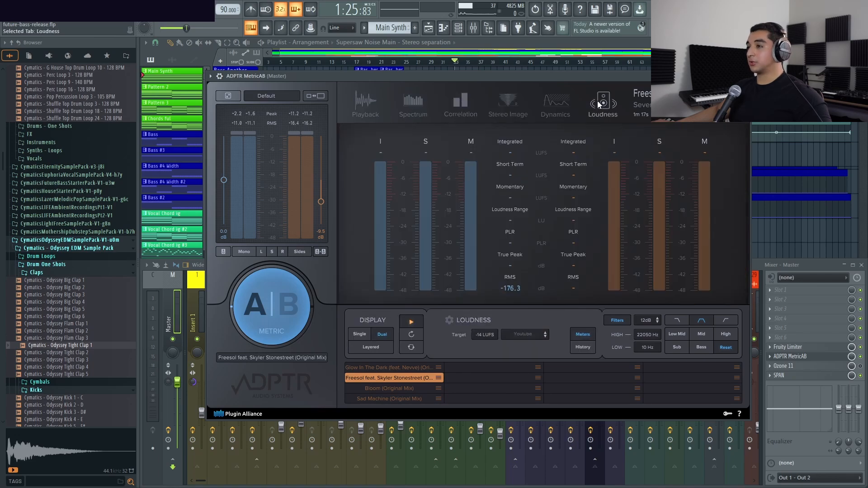
click(360, 107)
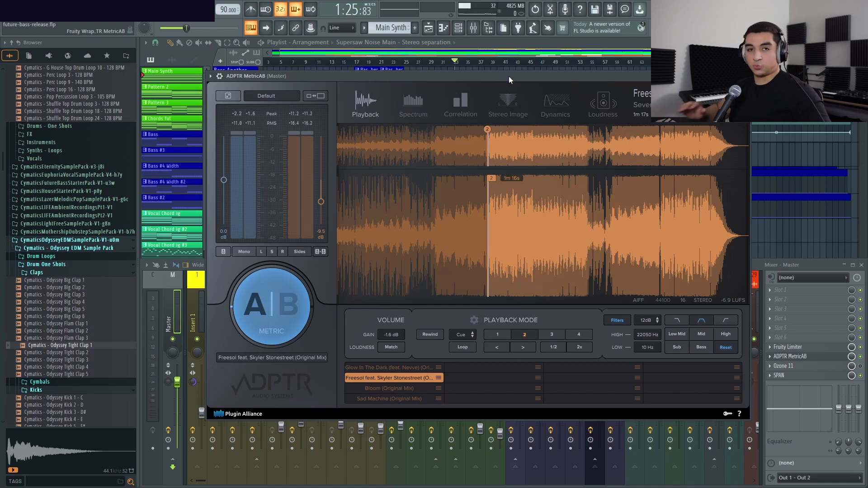
Close MetricAB and move the playback position to bar 33 at the start of the Sub clips
key(Escape)
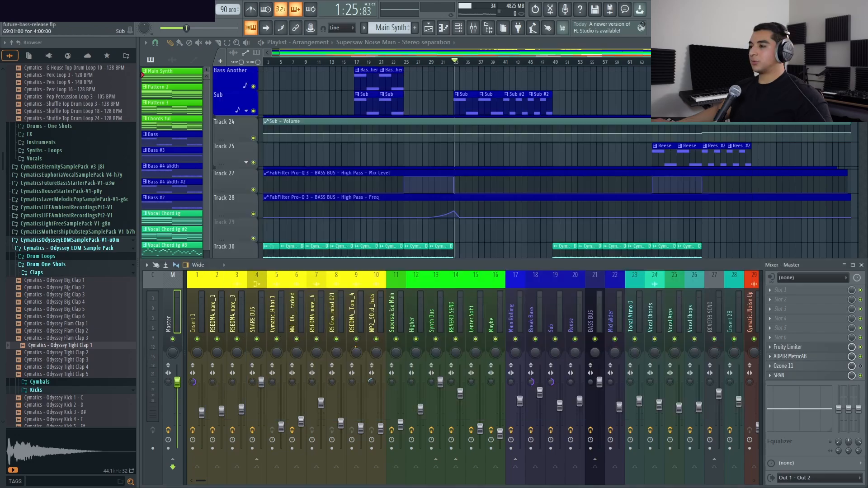
scroll(478, 154, up, 5)
scroll(477, 154, up, 1)
click(355, 63)
key(F9)
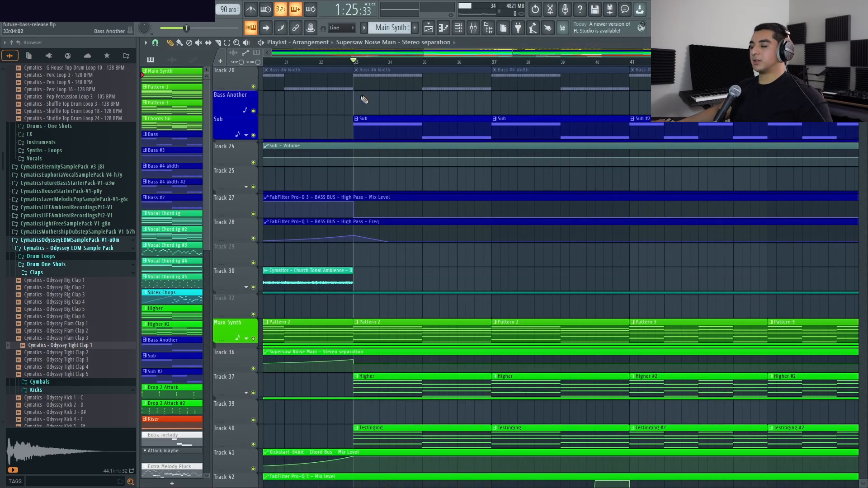
scroll(366, 99, up, 2)
scroll(433, 123, down, 3)
scroll(340, 145, up, 4)
scroll(316, 146, down, 1)
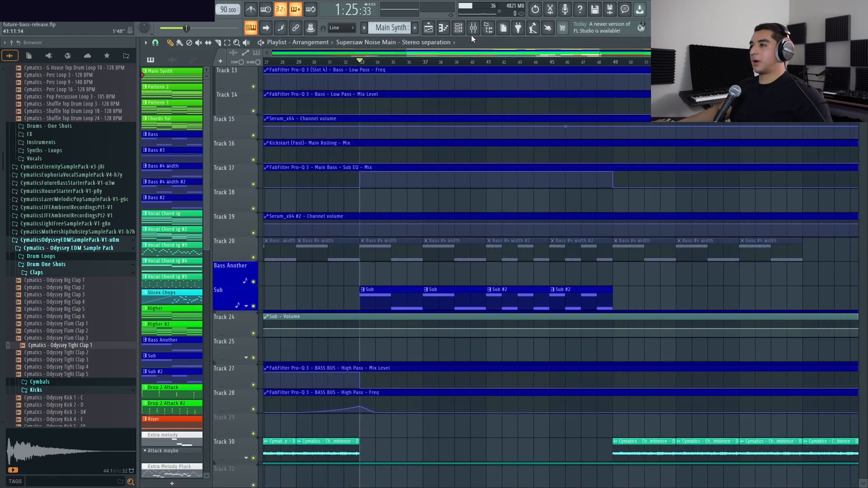
Reopen ADPTR MetricAB from the Master, switch between the Freesol and Bloom references, and select Glow In The Dark
click(472, 33)
click(809, 357)
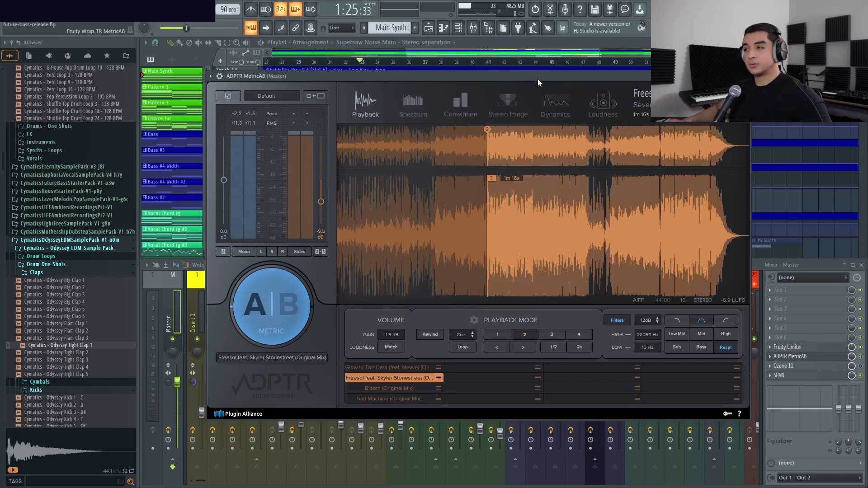
click(402, 368)
click(402, 378)
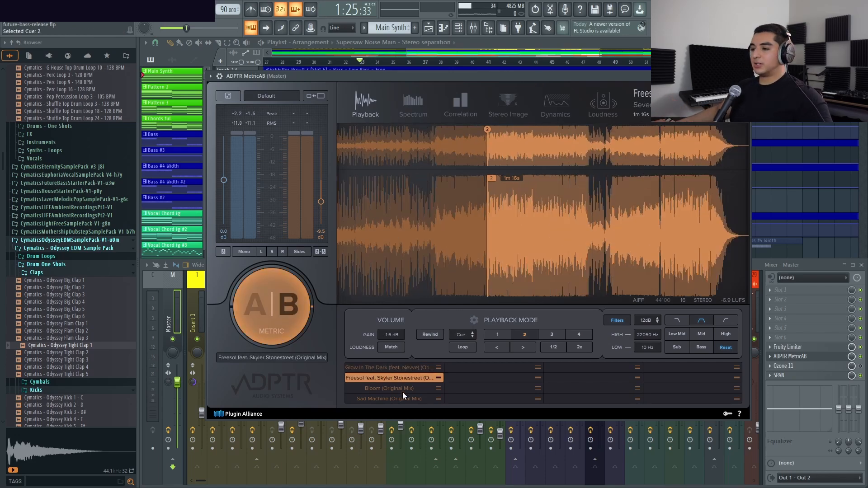
click(403, 390)
click(409, 369)
click(409, 385)
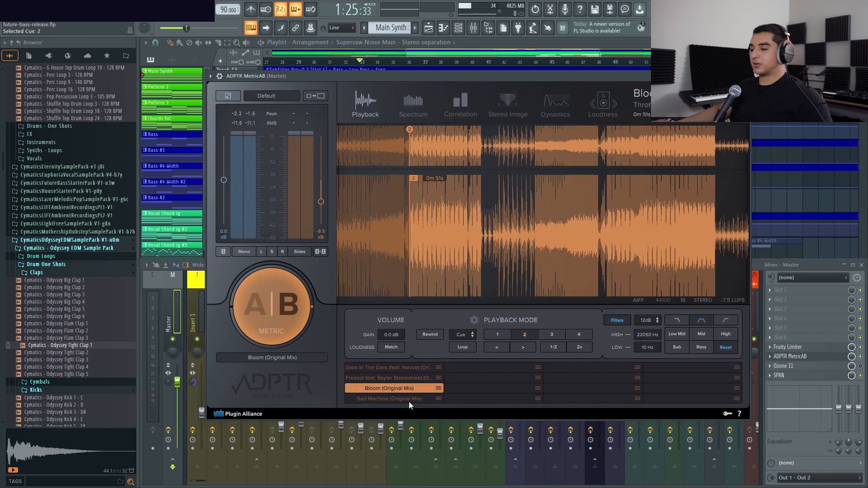
click(414, 374)
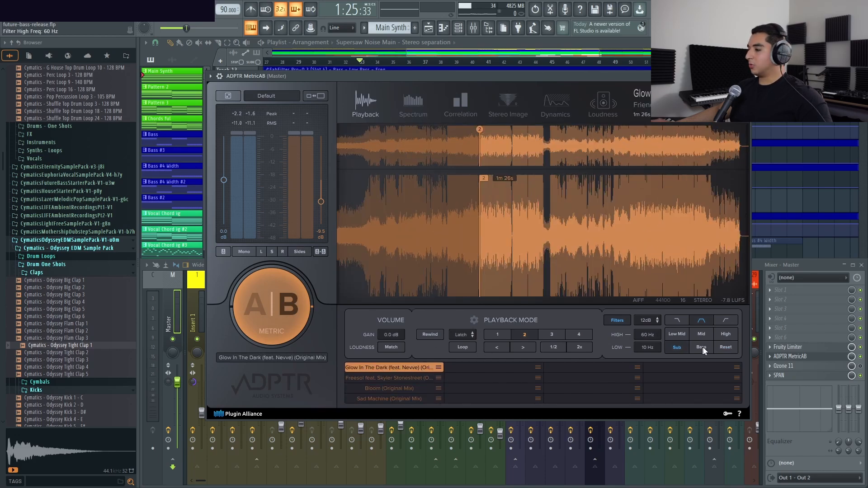
Reset the MetricAB filter to full range, look through the Spectrum to Loudness analysis views, and return to Playback
click(725, 335)
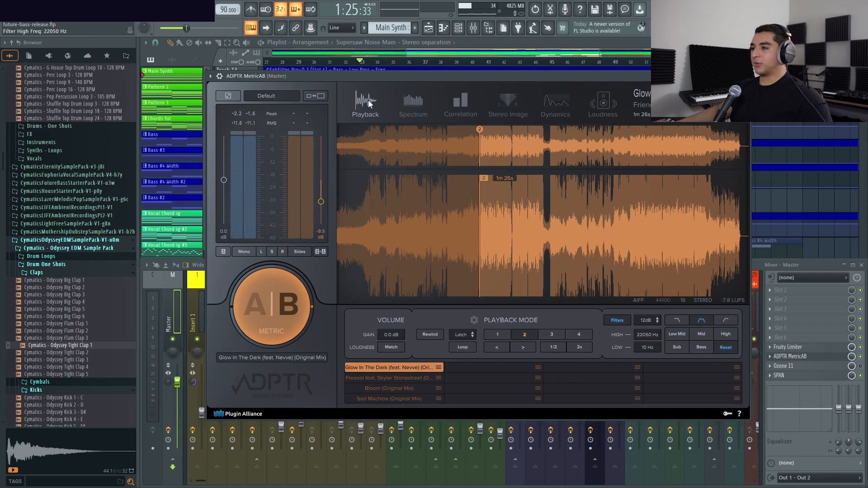
click(416, 100)
click(468, 104)
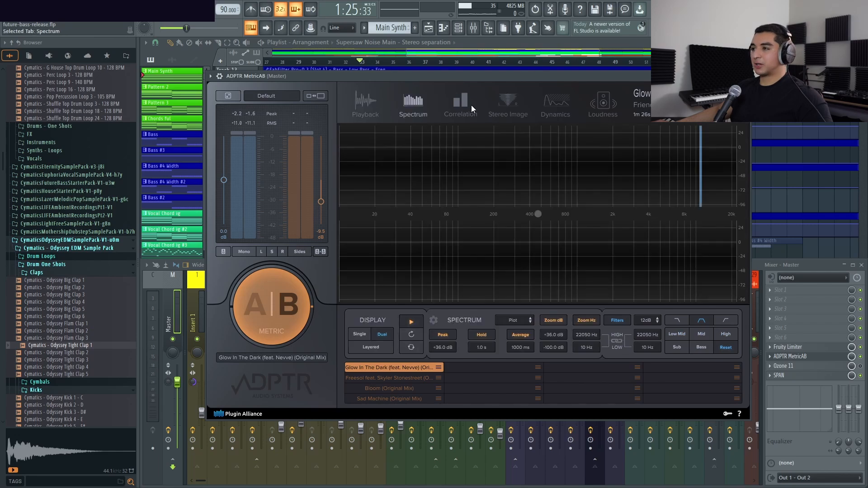
click(504, 105)
click(565, 103)
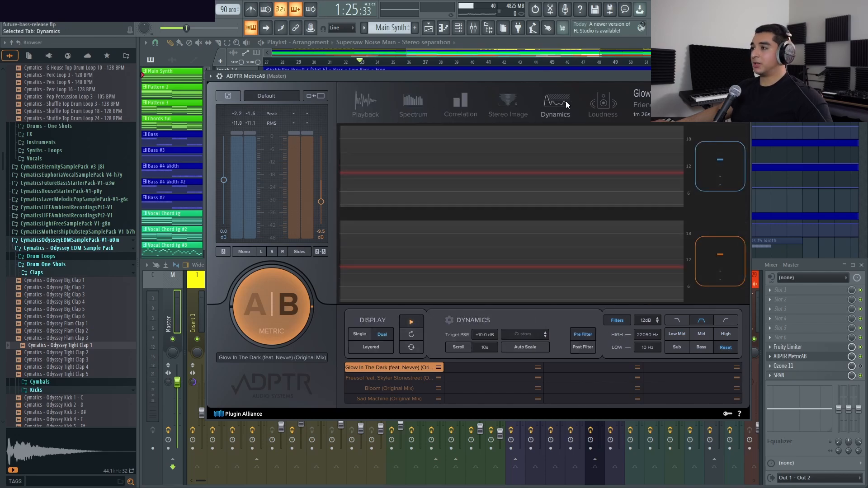
click(601, 104)
click(372, 103)
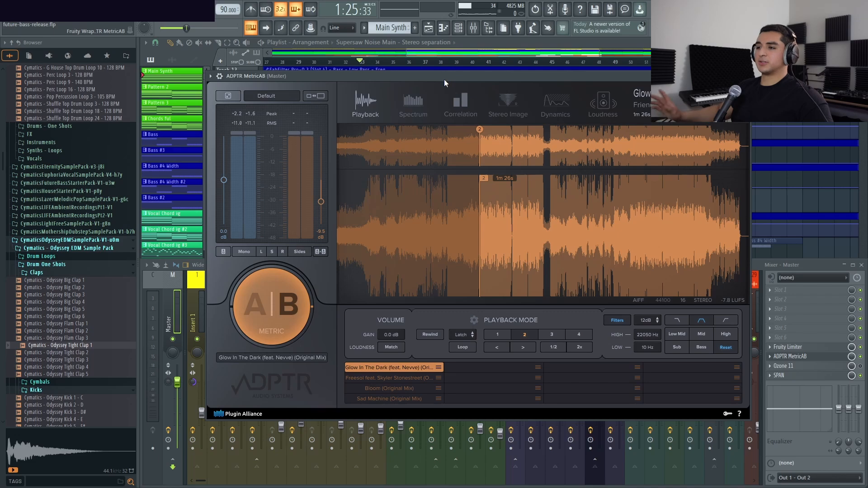
Play the project and compare the mix with the Glow In The Dark, Freesol and Bloom references, ending with playback stopped
key(space)
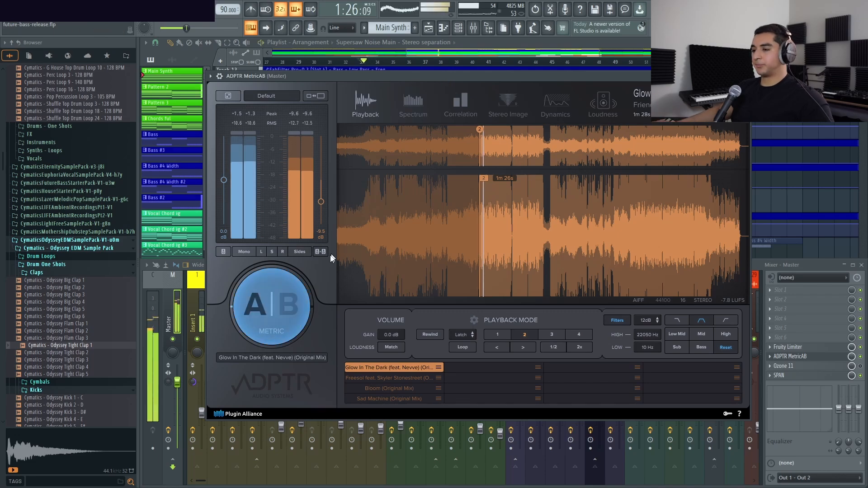
click(275, 309)
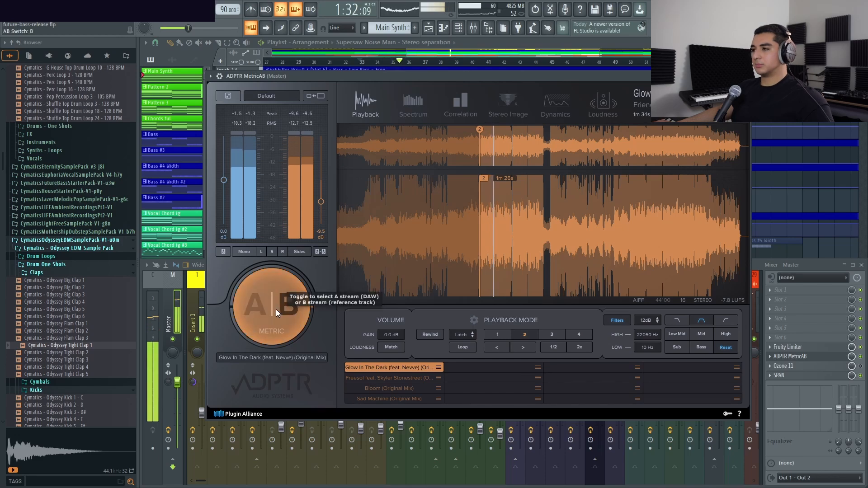
click(381, 377)
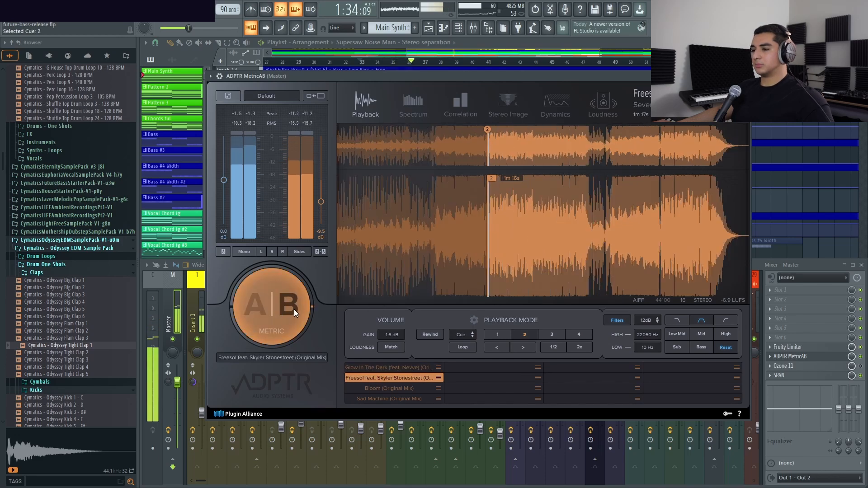
click(383, 388)
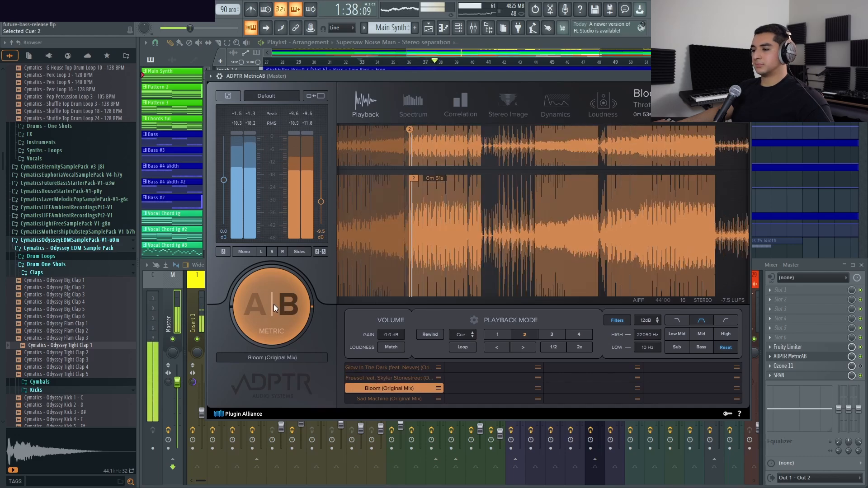
key(space)
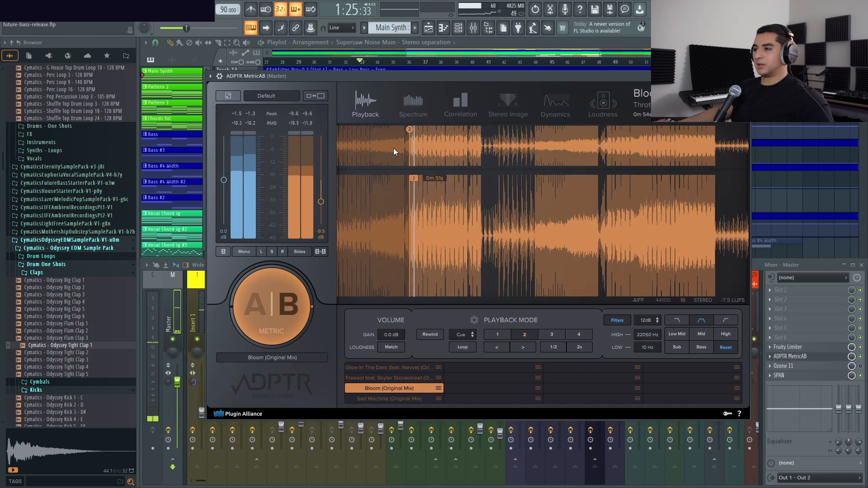
Select the Glow In The Dark reference, play from the start position while alternating between mix and reference, and stop playback
click(392, 369)
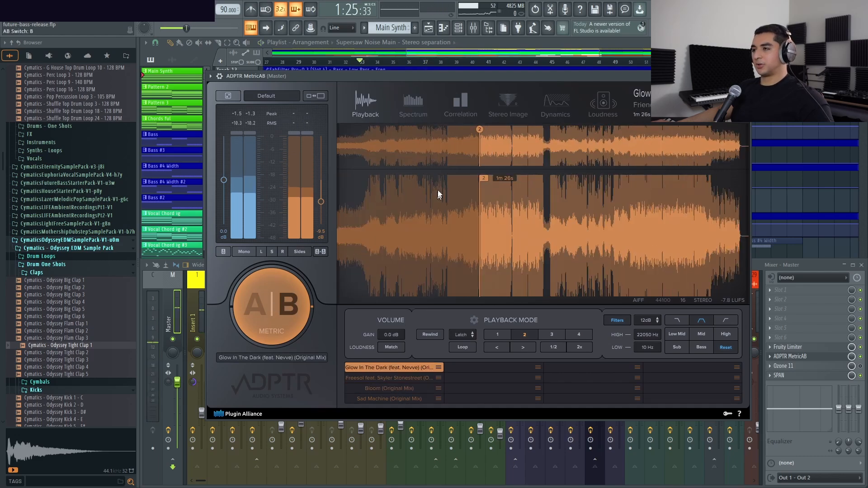
click(279, 321)
key(space)
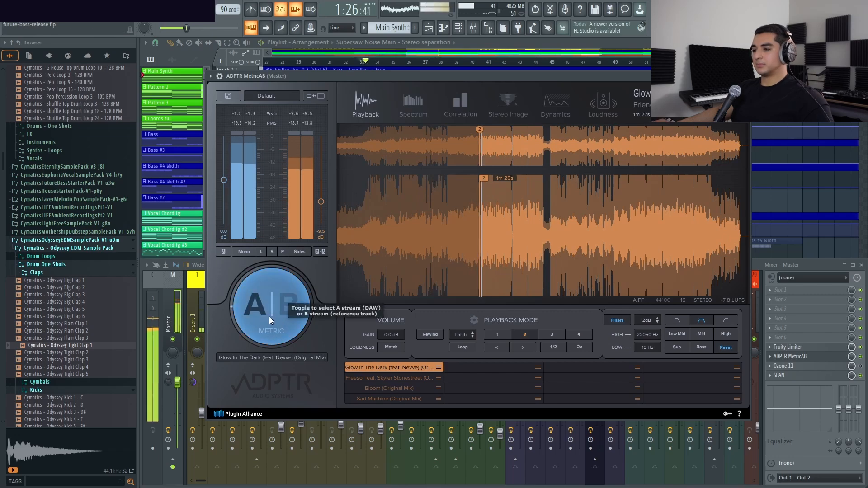
click(275, 314)
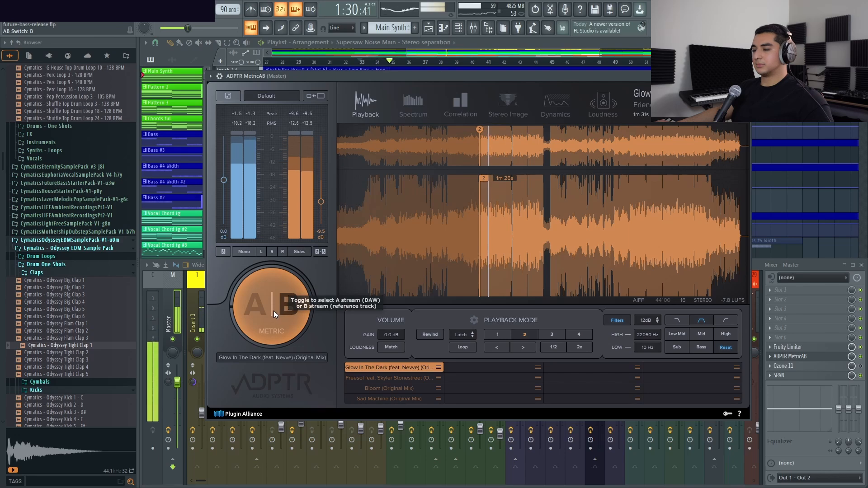
click(274, 311)
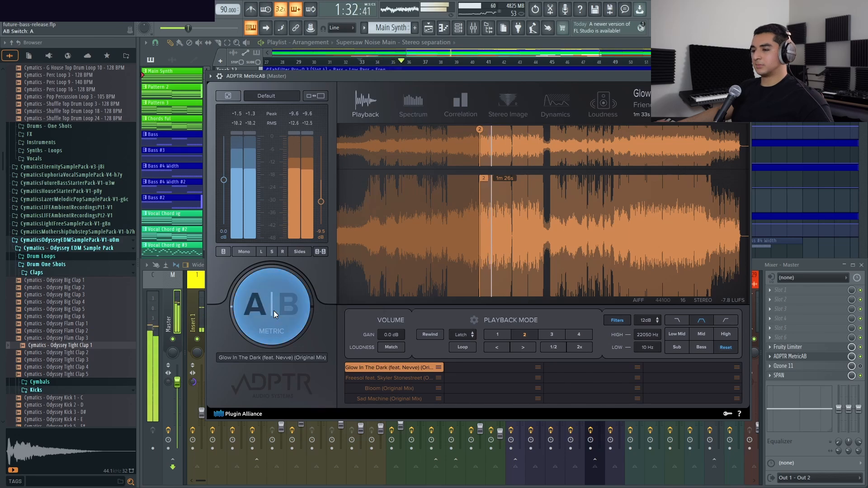
click(273, 311)
key(space)
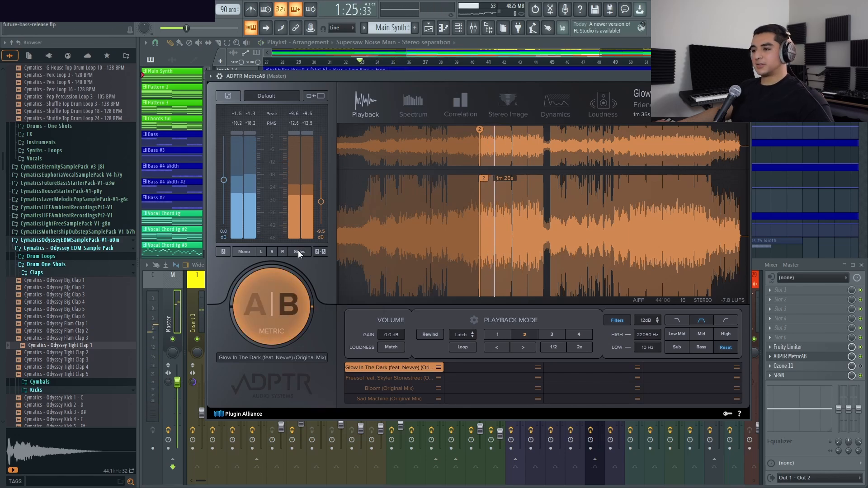
With Sides monitoring on and the playback mode set to Cue, play and compare the mix with Glow In The Dark
click(299, 253)
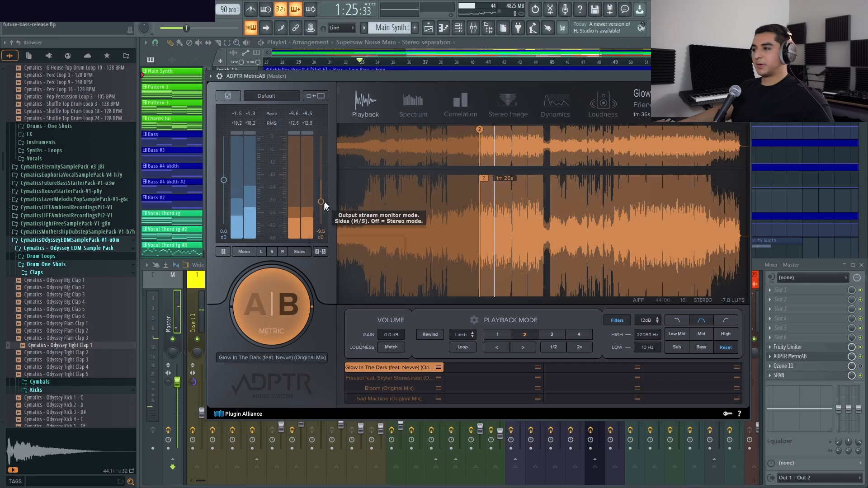
click(462, 335)
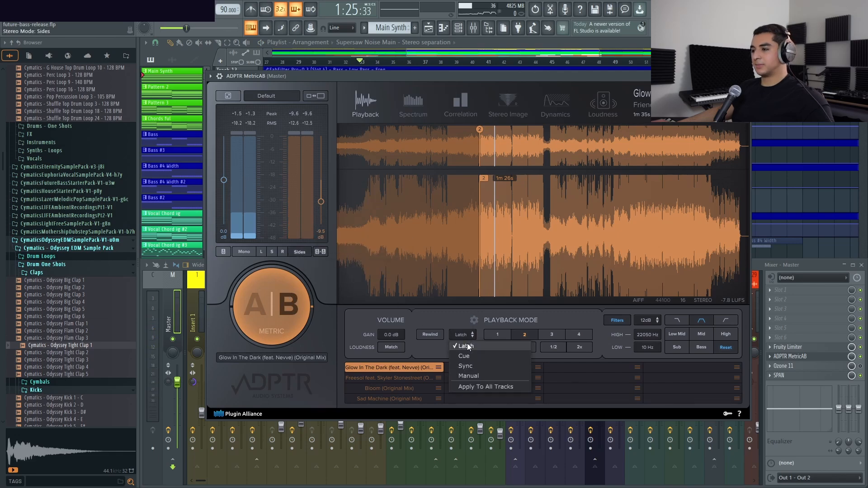
click(471, 356)
key(space)
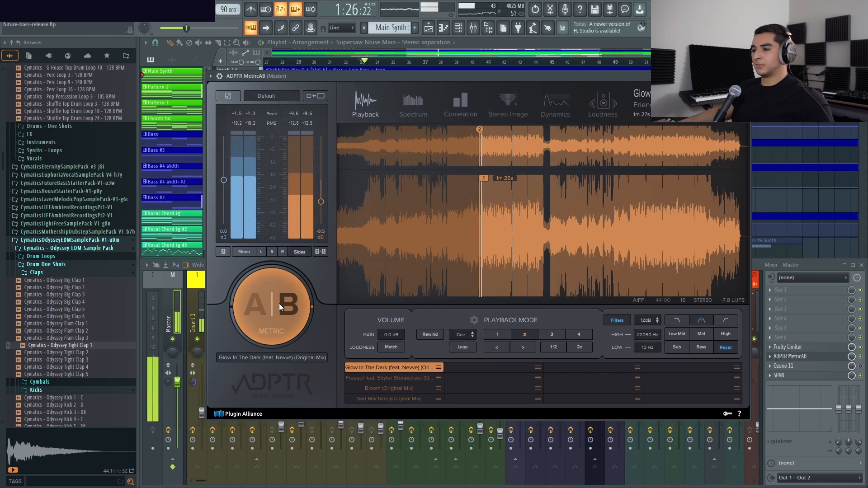
click(279, 303)
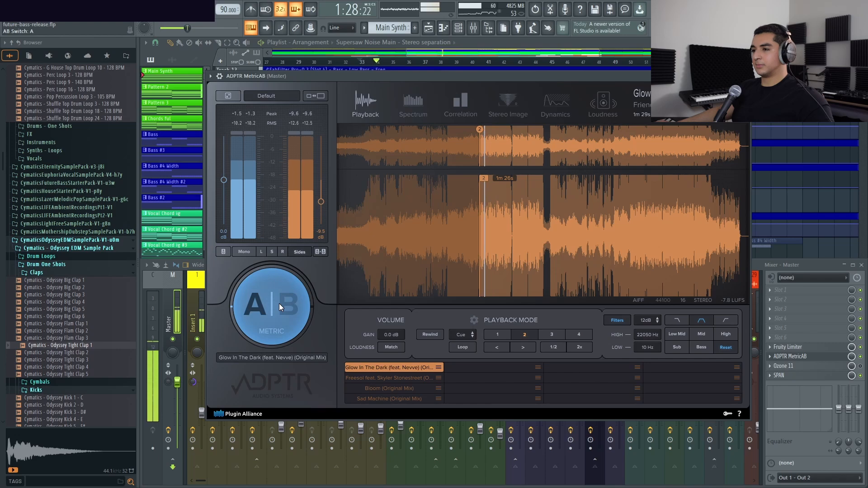
click(279, 303)
Set the monitoring to Mono and compare the mix with the Glow In The Dark reference
click(245, 252)
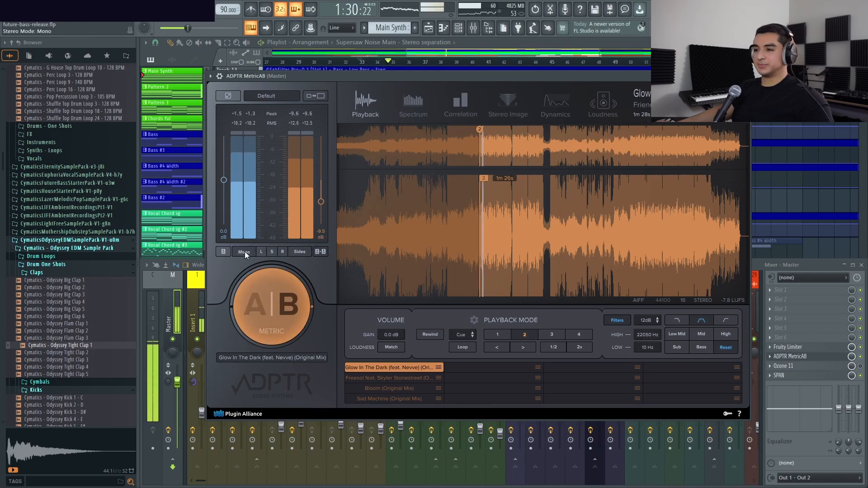
click(274, 309)
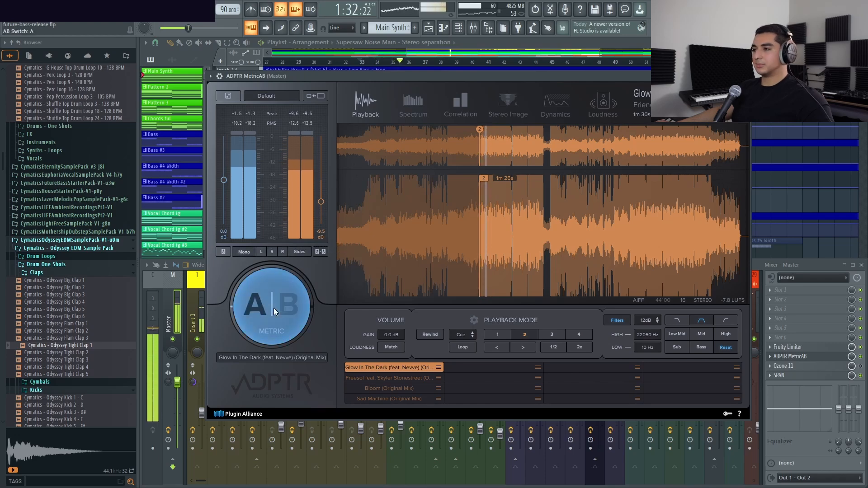
click(274, 308)
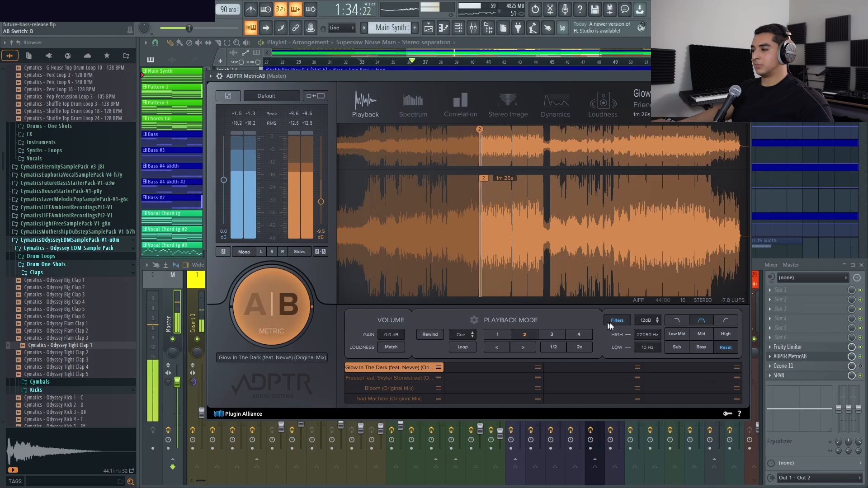
Apply the Bass filter to compare the low end of reference and mix, and reset the filter
click(702, 348)
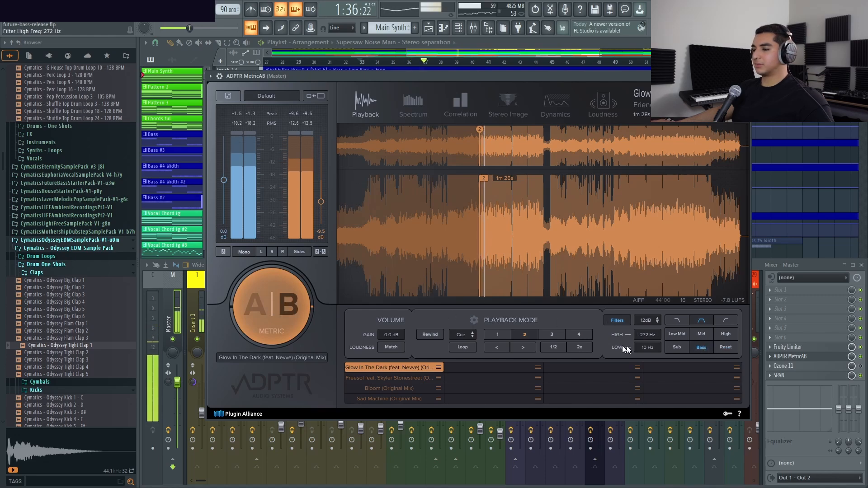
click(280, 305)
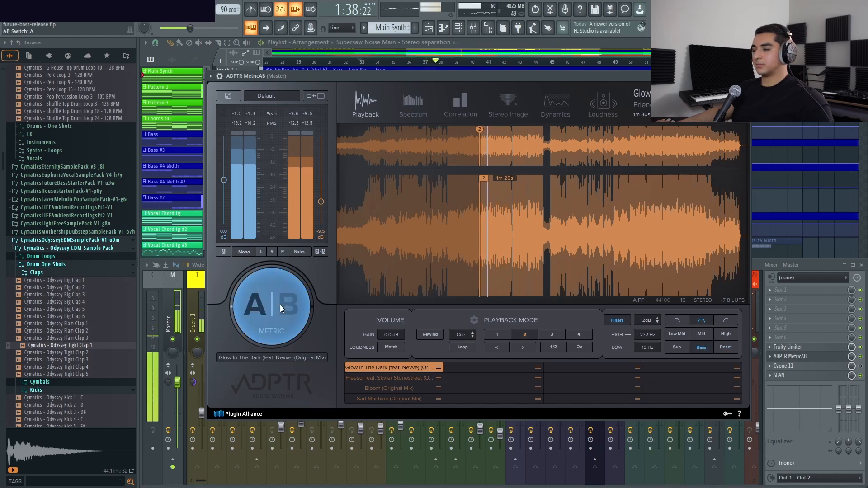
click(724, 348)
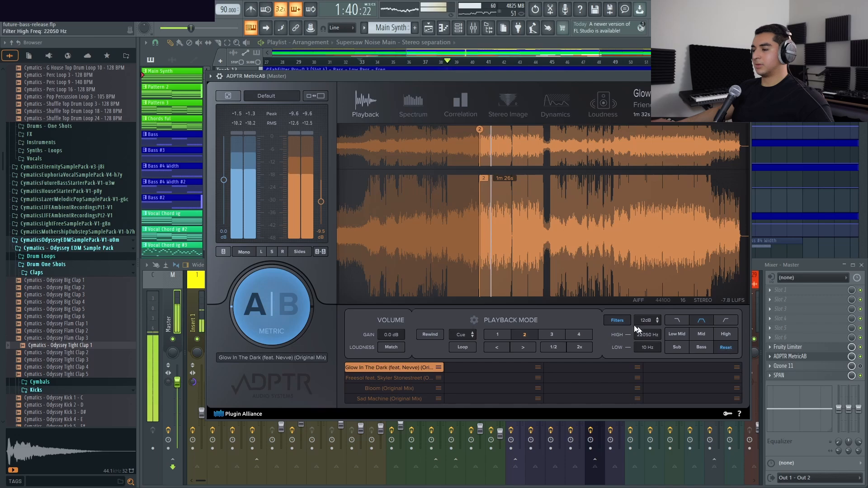
In the Stereo Image view, compare the mix's width with the Glow In The Dark reference and with Bloom
click(502, 101)
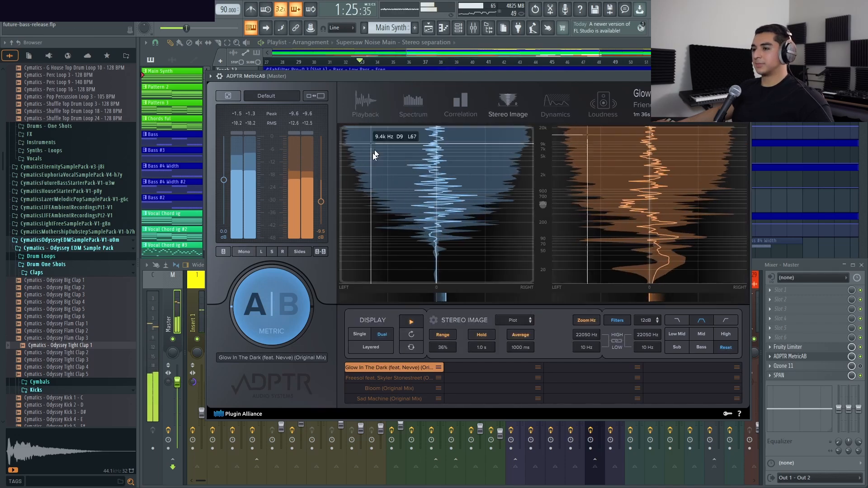
click(279, 287)
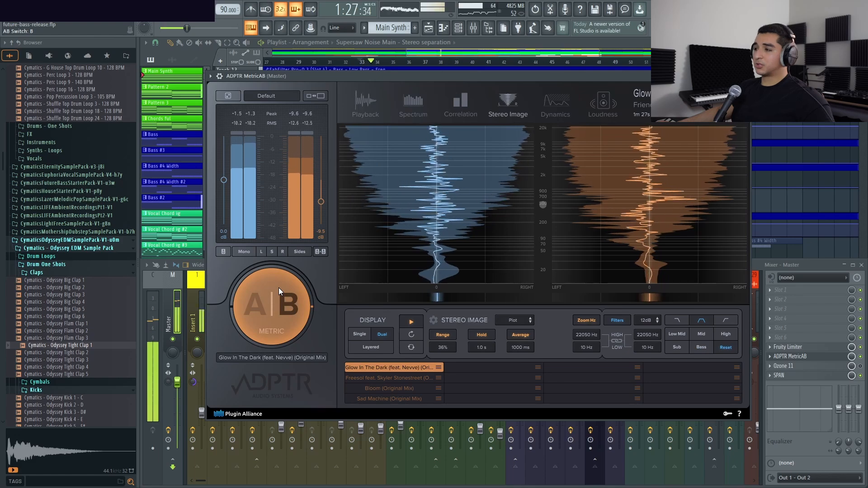
click(279, 288)
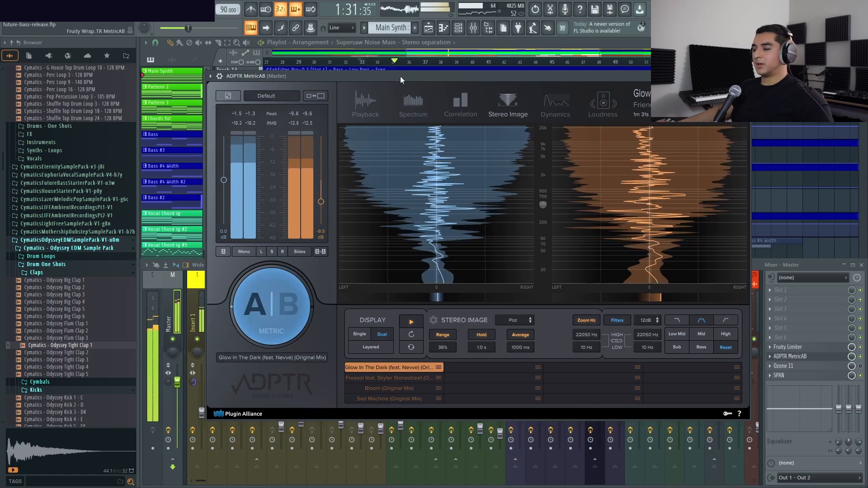
click(389, 379)
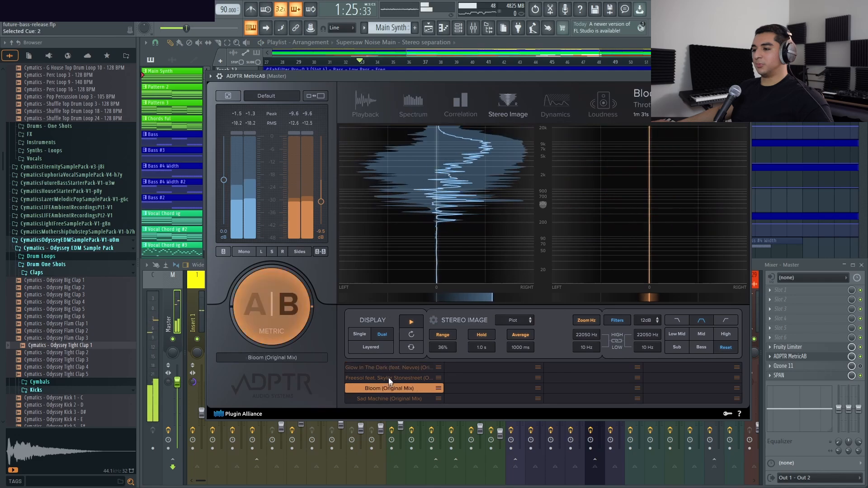
click(277, 302)
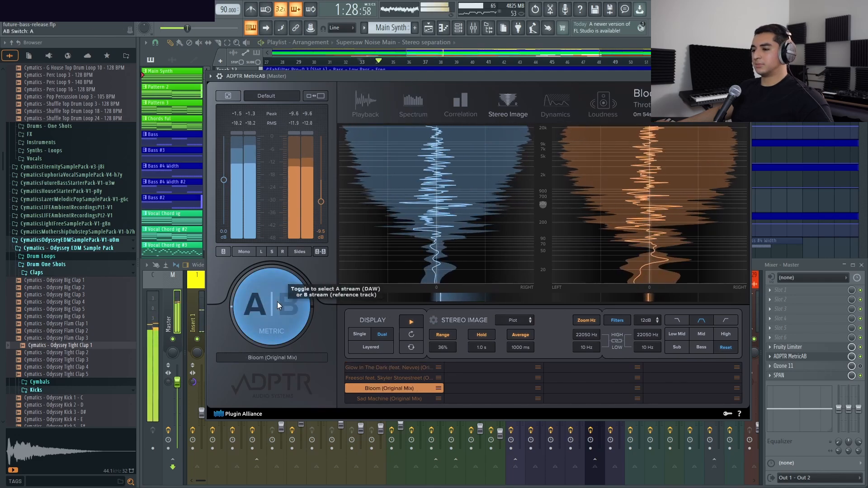
click(279, 312)
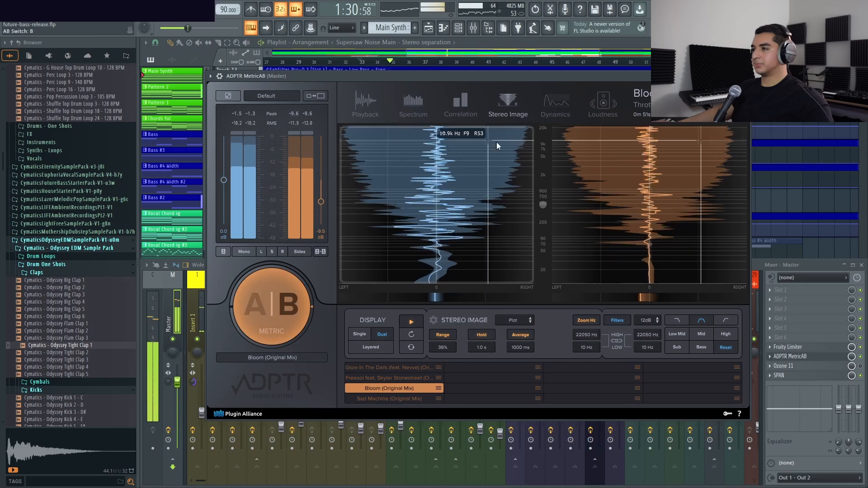
Compare the dynamics of the mix and the Bloom reference in the Dynamics view, and check the Loudness view
click(556, 104)
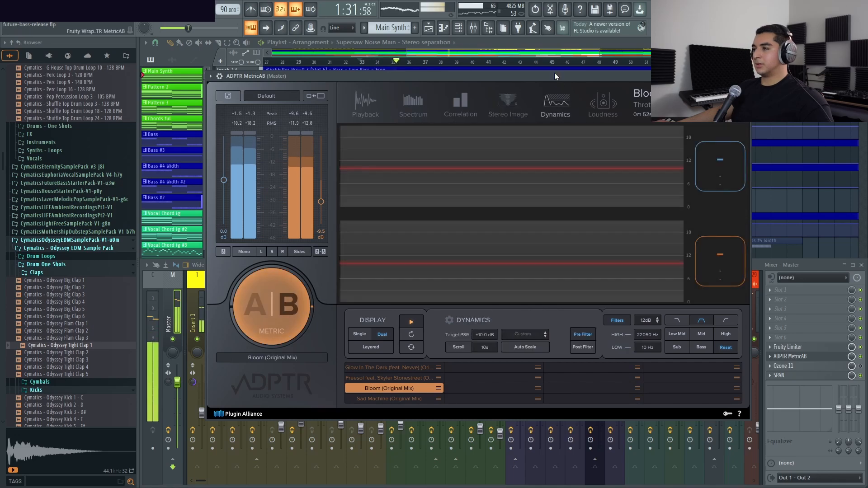
click(278, 308)
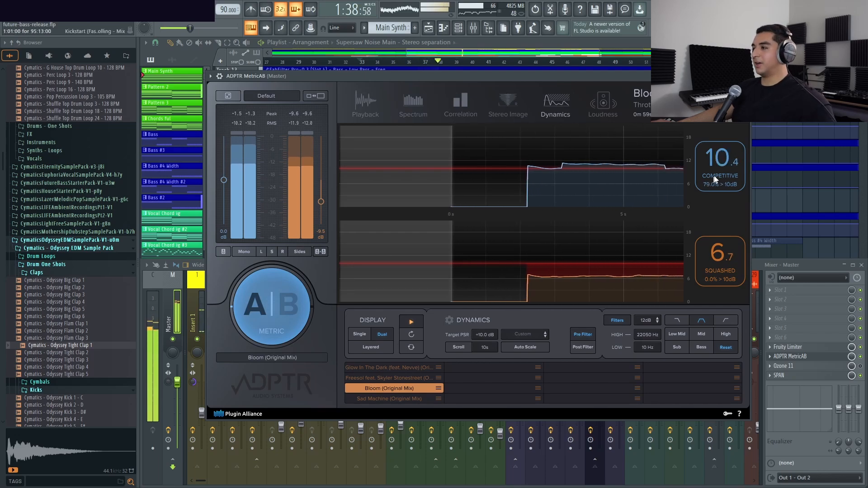
click(598, 104)
click(560, 101)
Check the Spectrum and Correlation views, return to Playback and switch from the mix to the Bloom reference
click(423, 105)
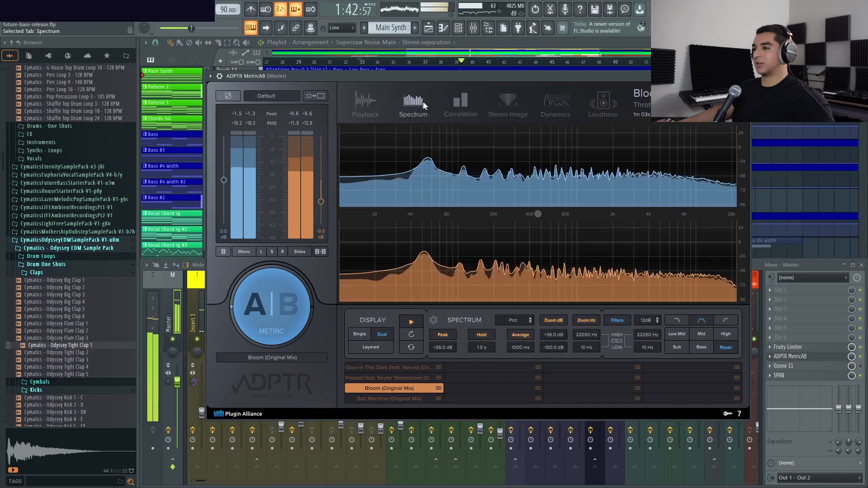
click(457, 103)
click(371, 100)
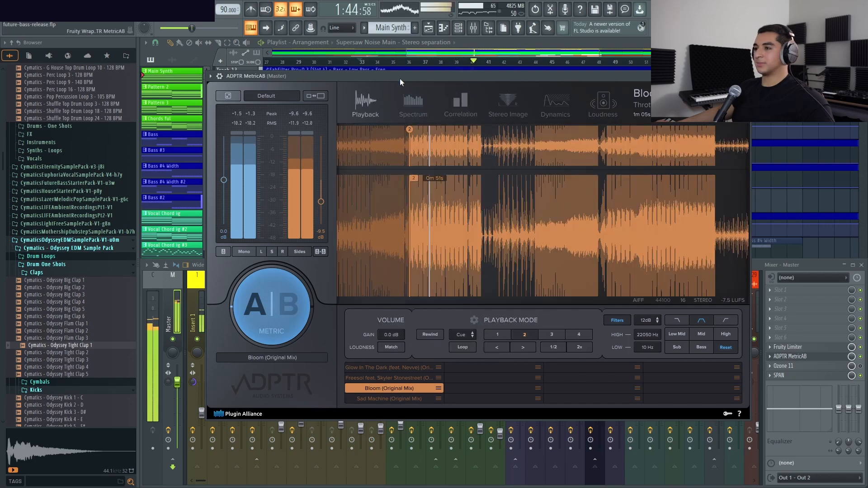
click(284, 297)
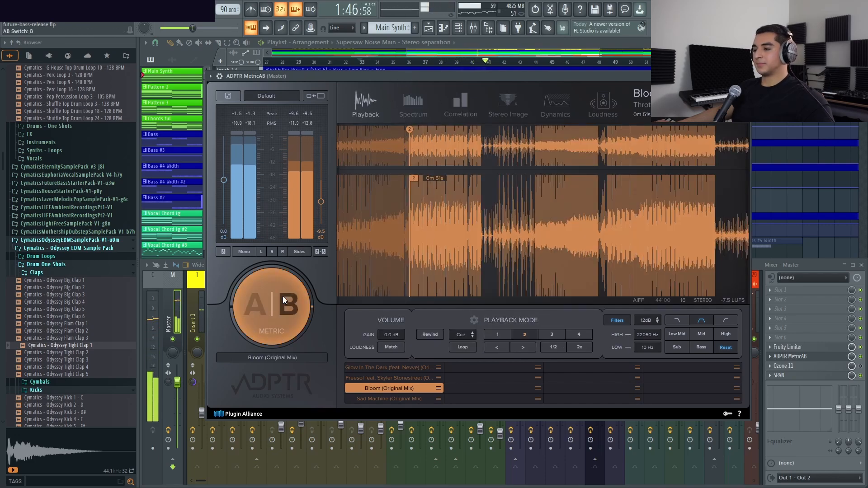